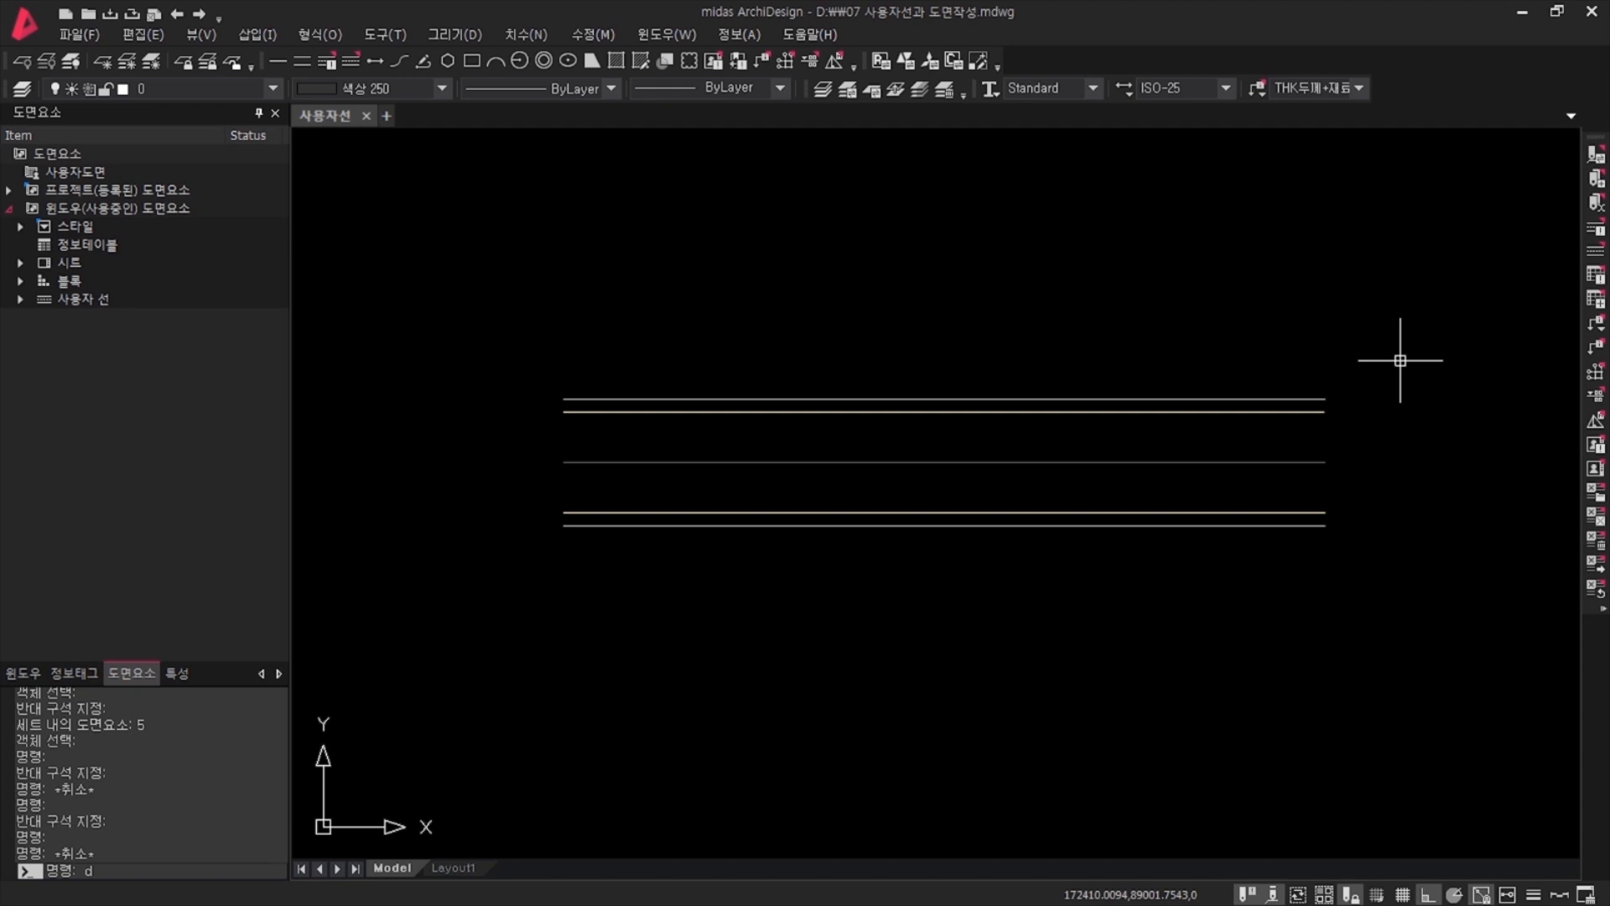
Begin a user line definition named 콘크리트+마감, with its base line spanning the full length of the centre line.
{"action": "type", "text": "u"}
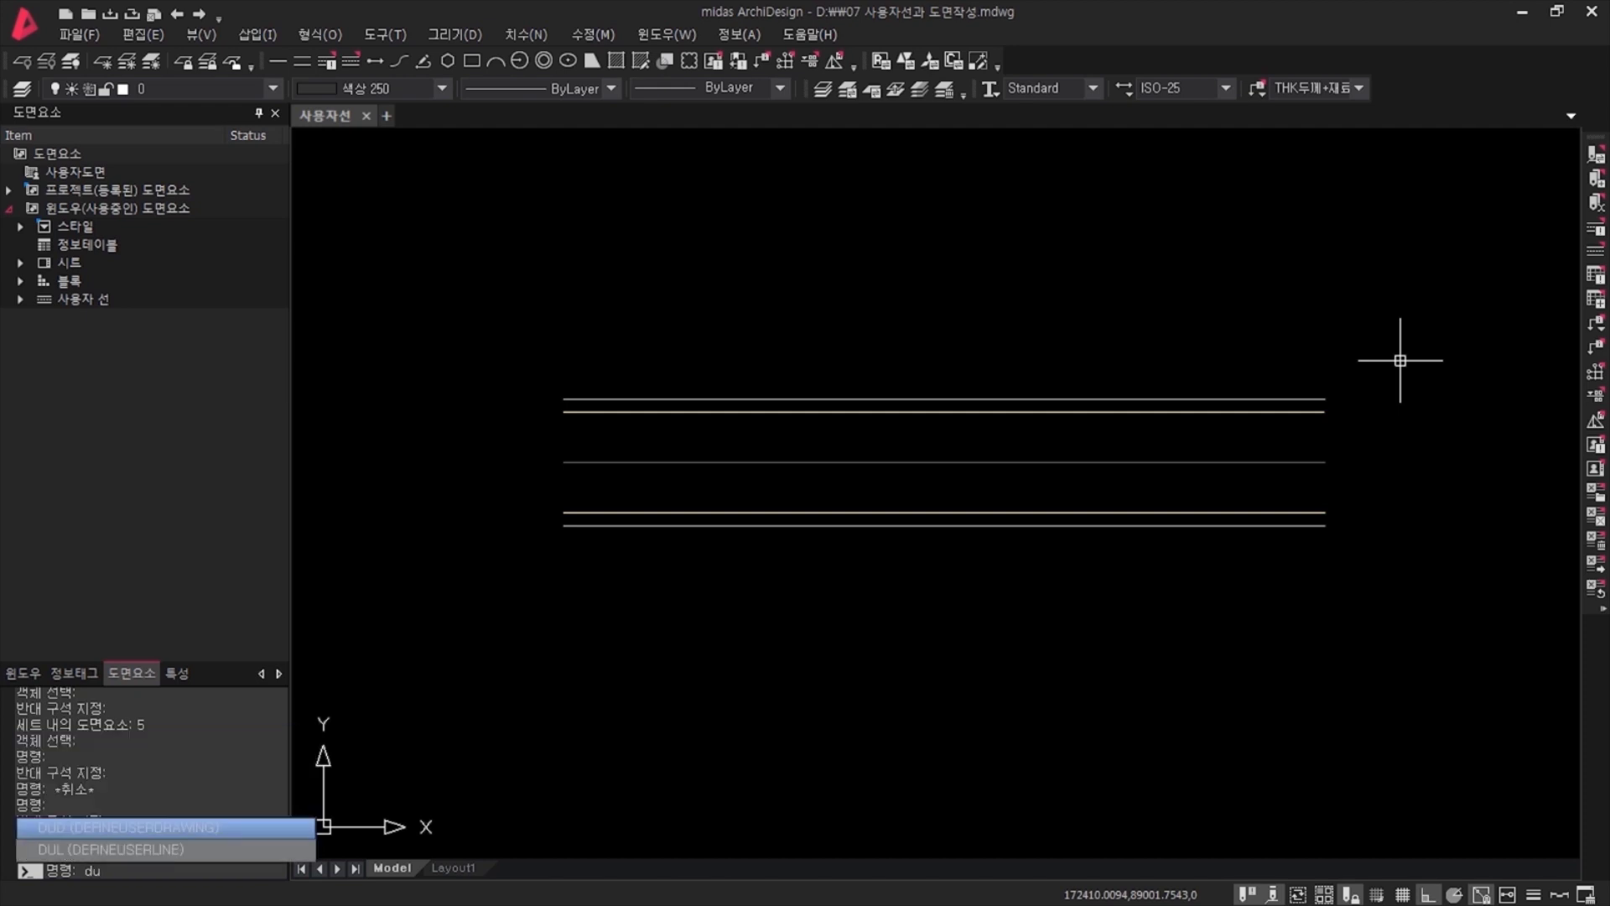
{"action": "type", "text": "l"}
{"action": "key", "text": "Return"}
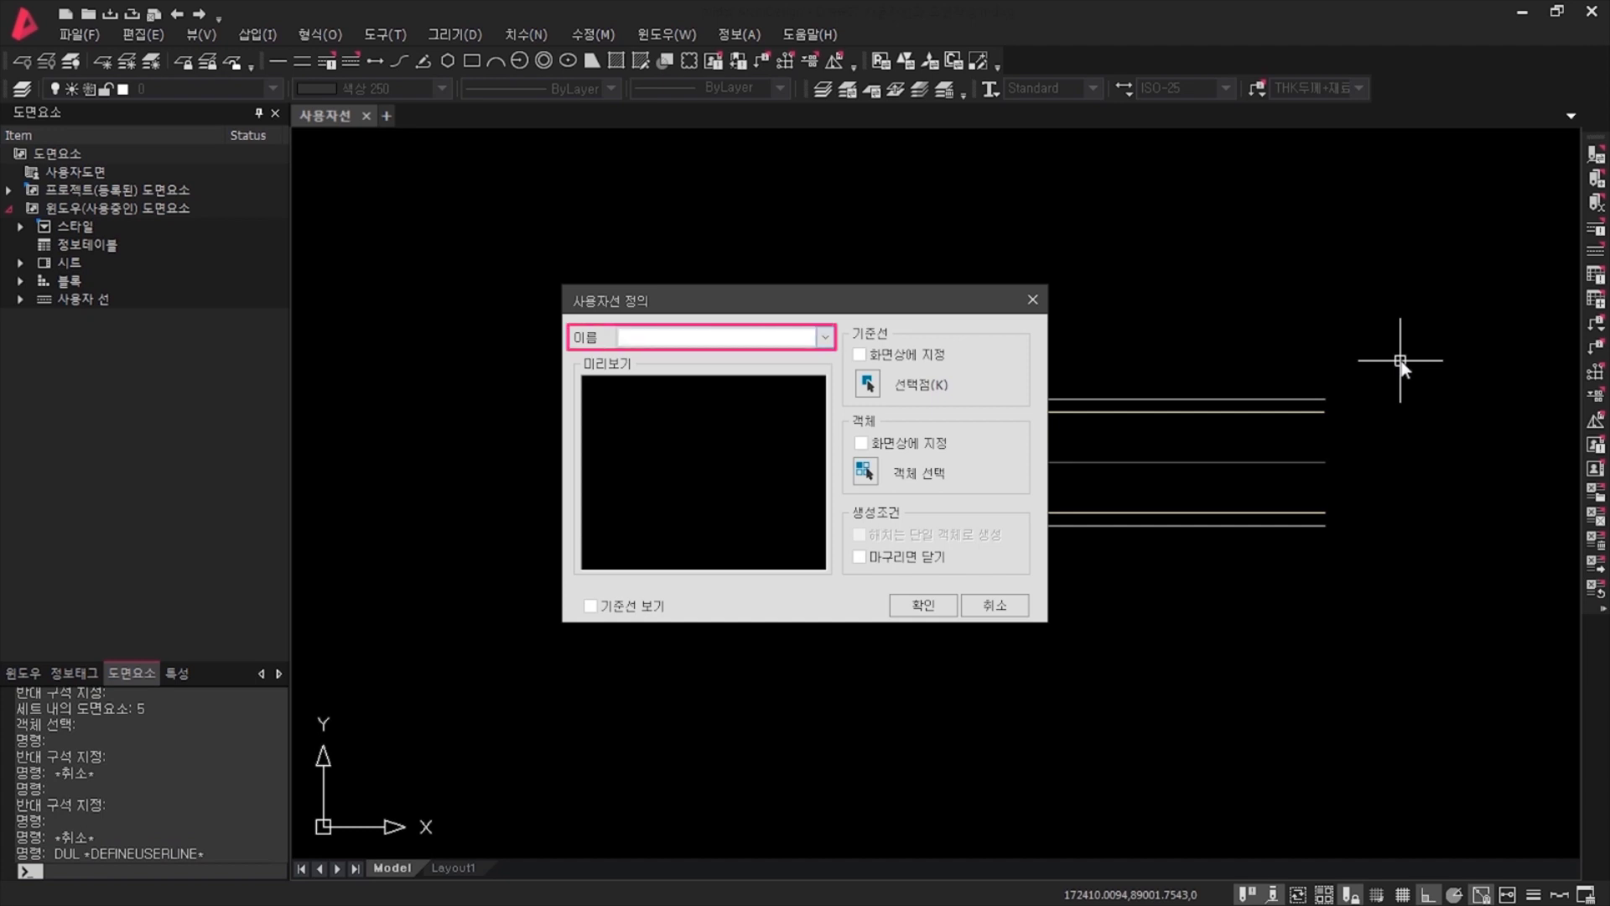
{"action": "type", "text": "콘크리트+마감"}
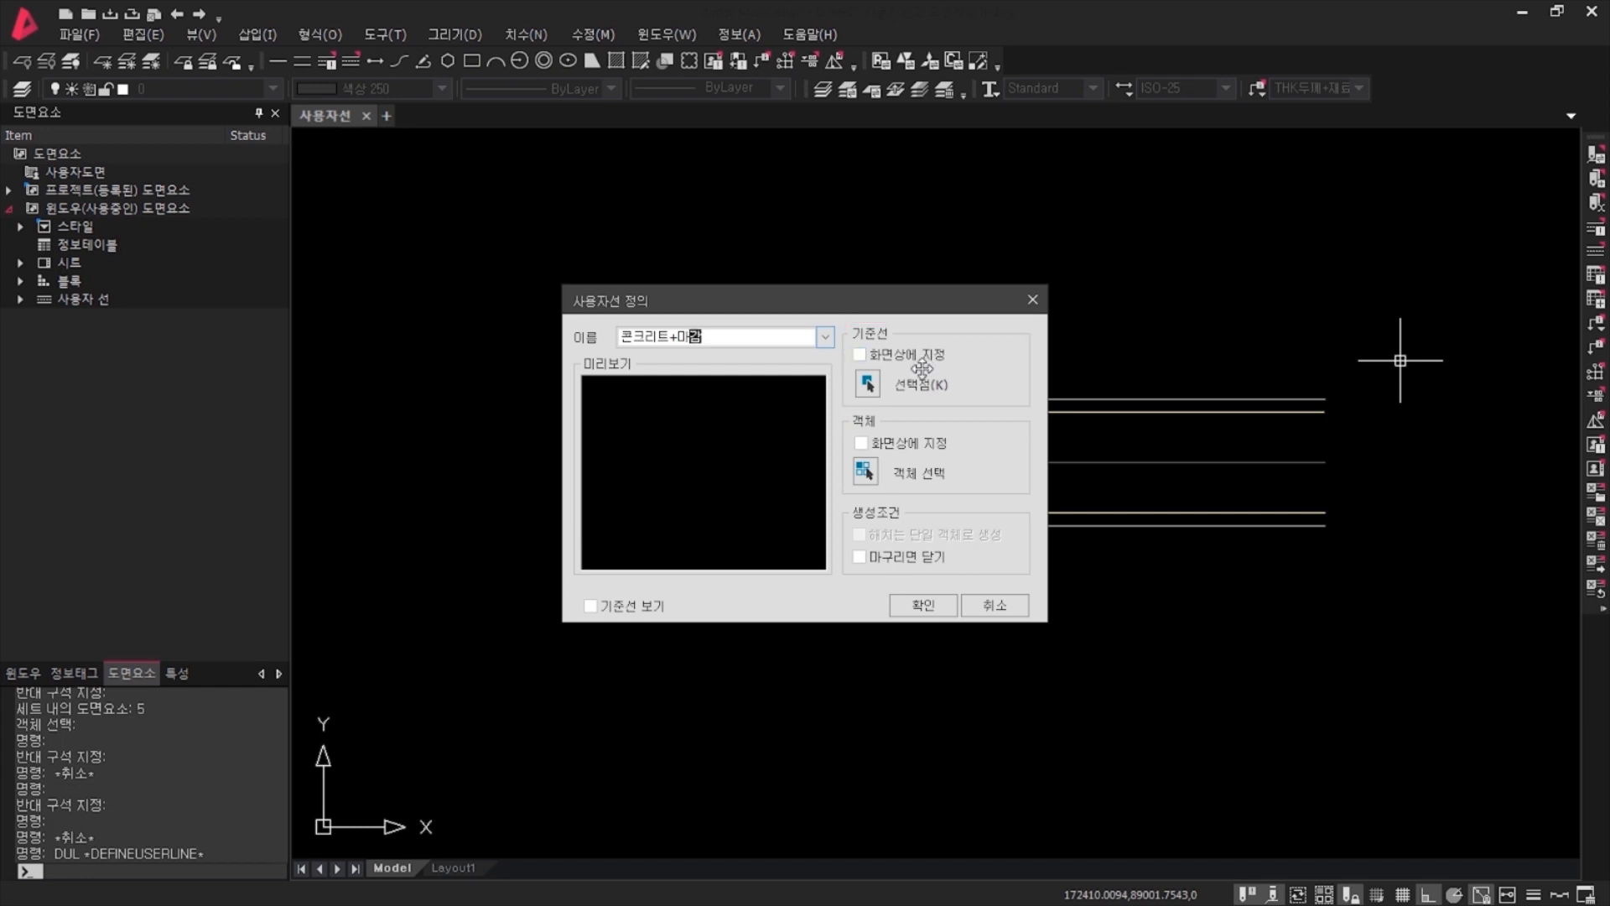
{"action": "left_click", "coordinate": [868, 384]}
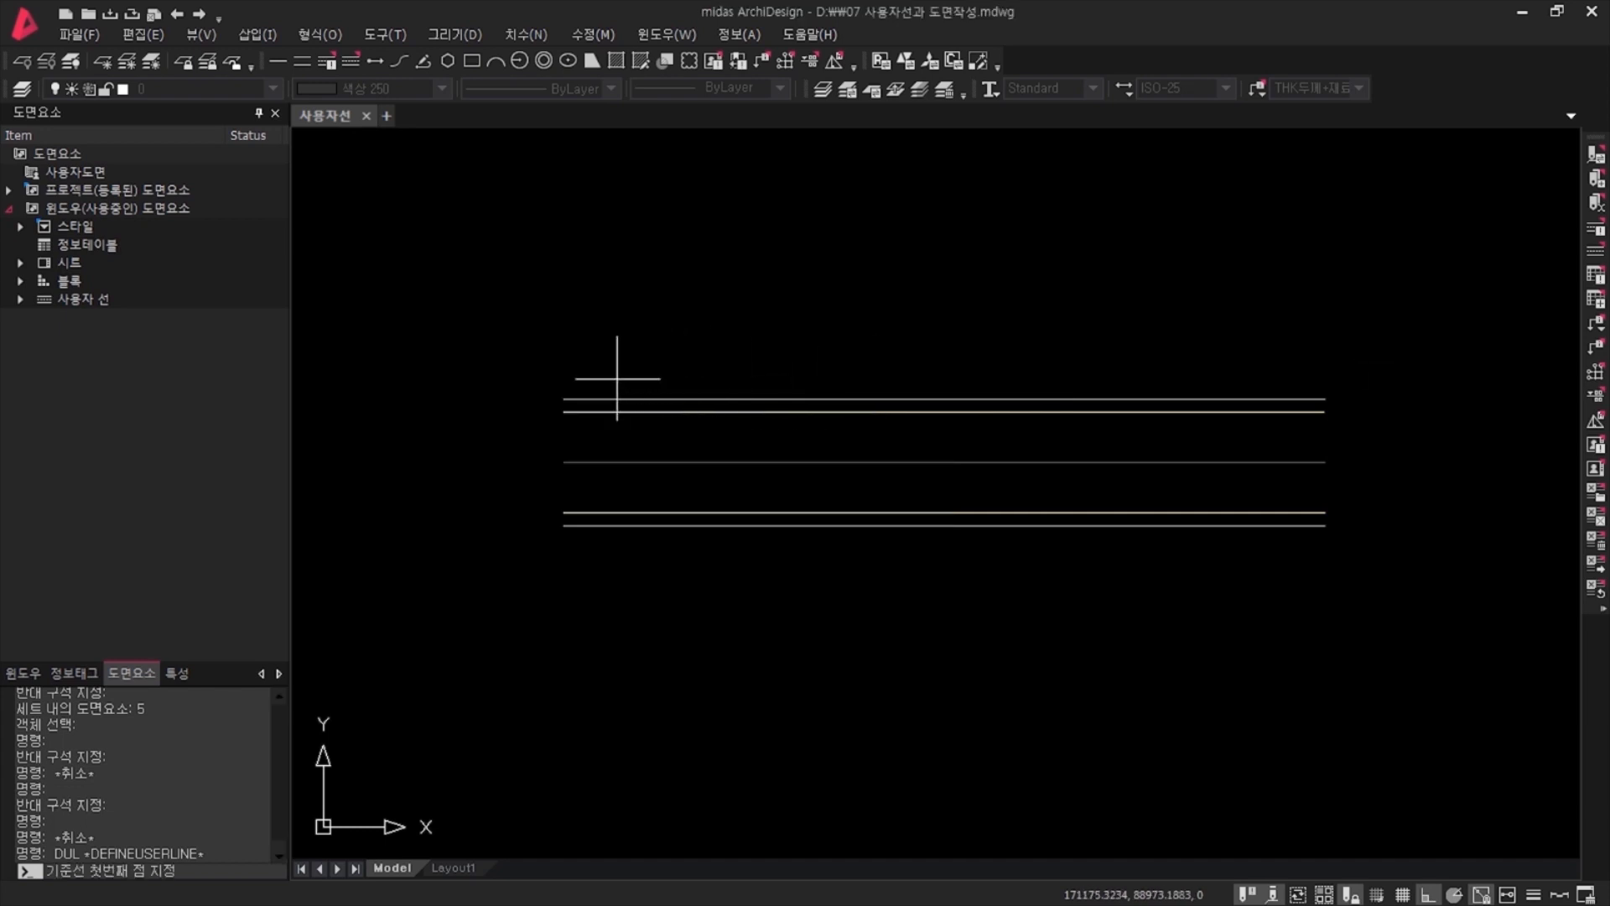
{"action": "left_click", "coordinate": [563, 462]}
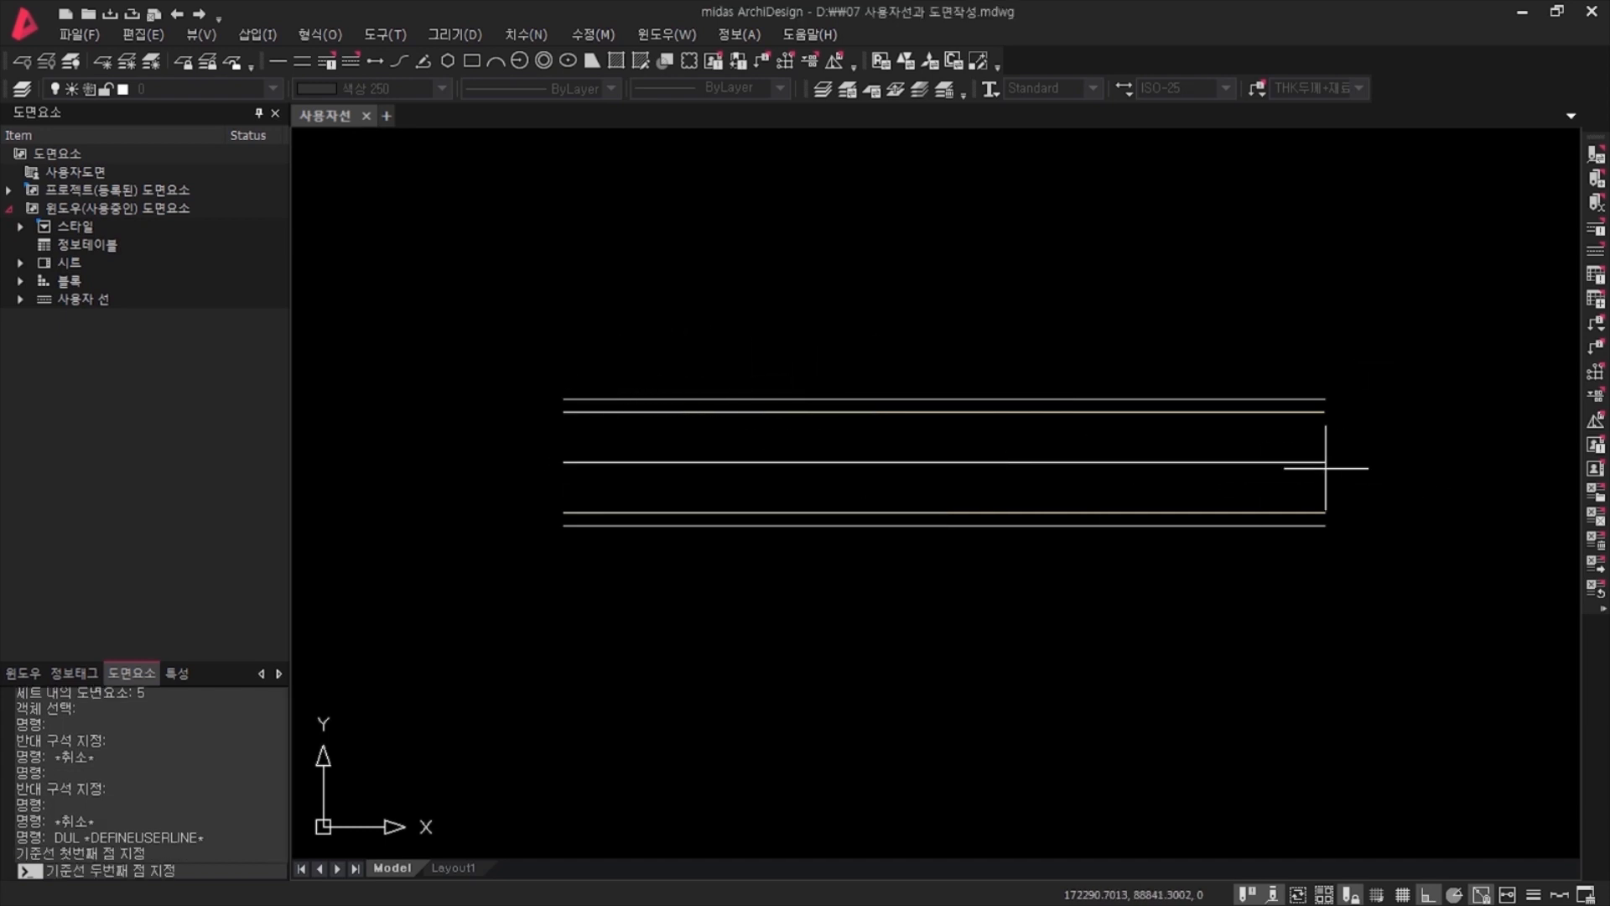
{"action": "left_click", "coordinate": [1325, 462]}
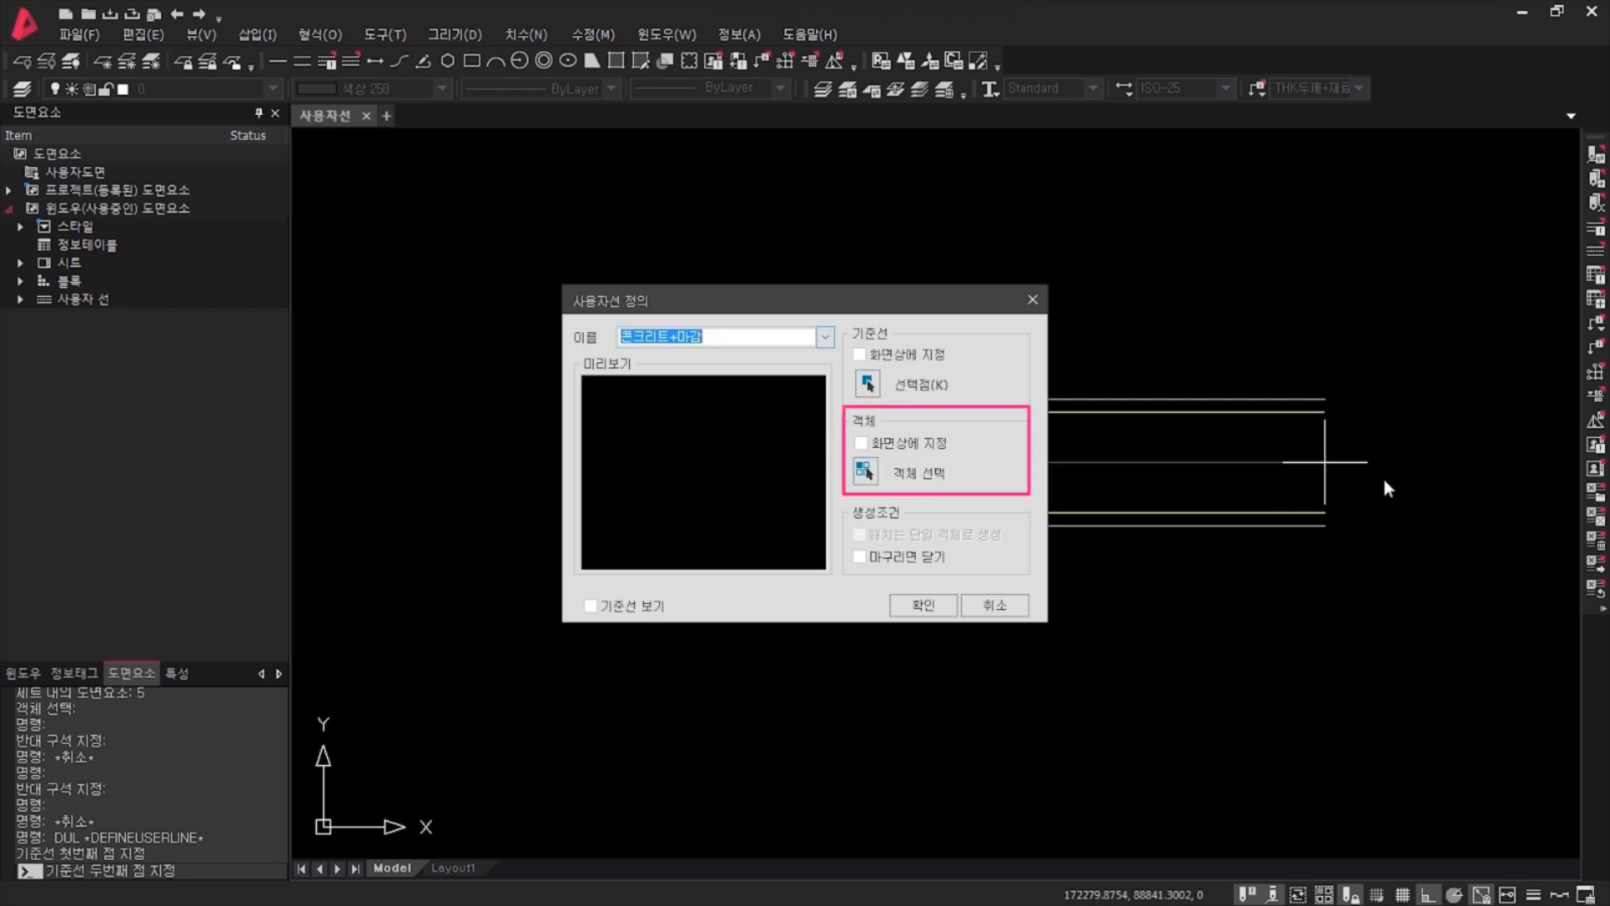
Use the four outer wall lines as the definition's objects, leaving out the centre line, and save the definition.
{"action": "left_click", "coordinate": [869, 471]}
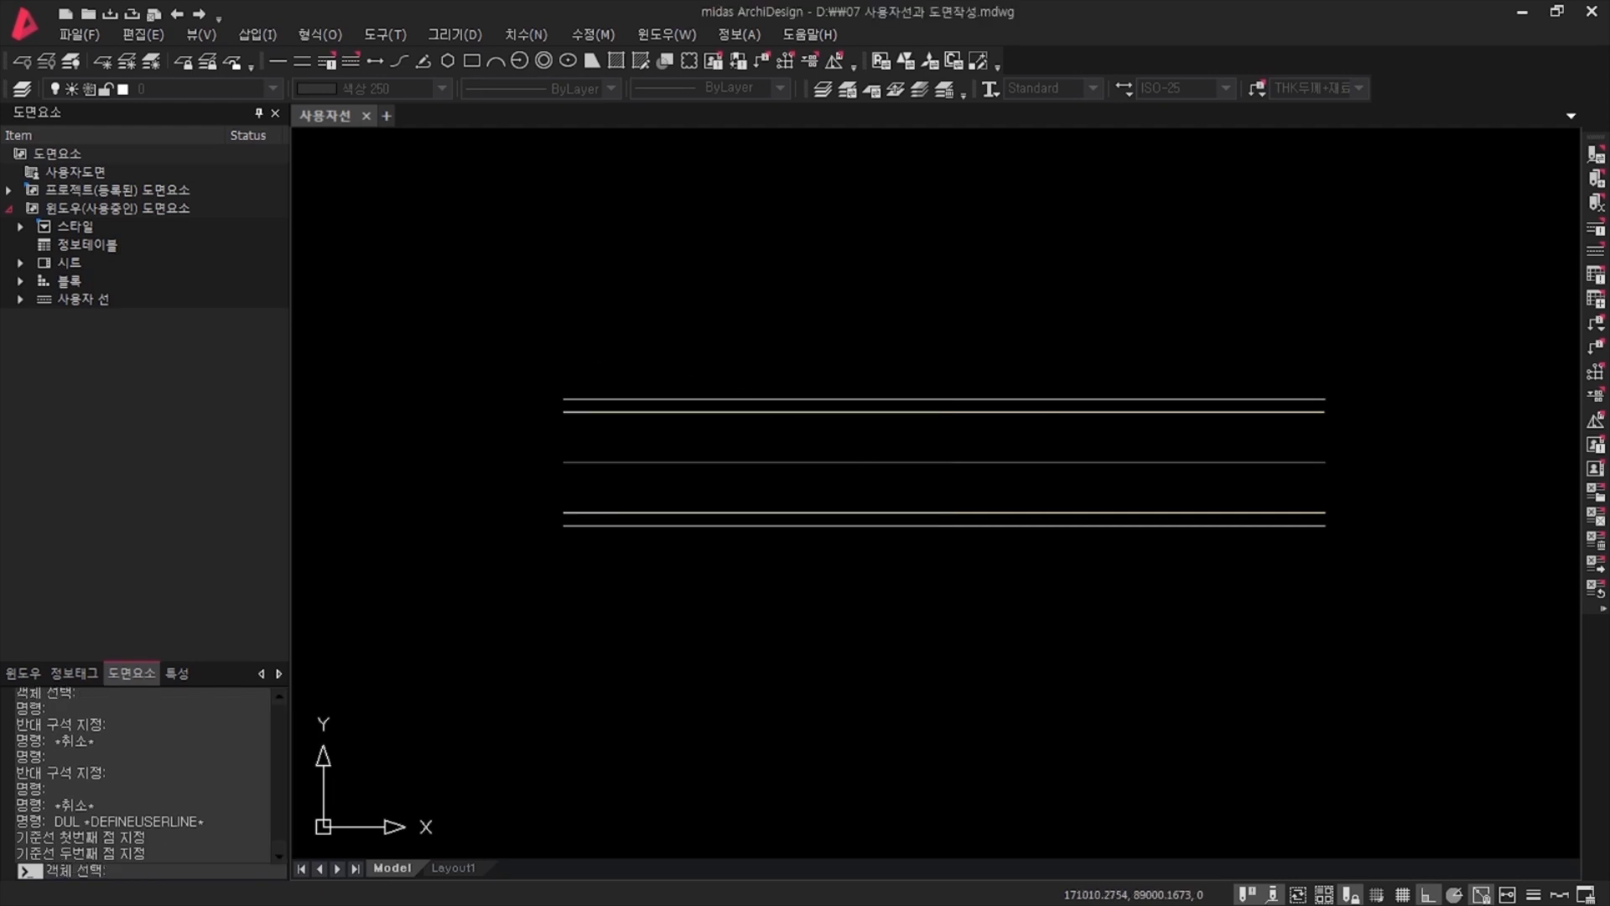
{"action": "left_click", "coordinate": [512, 362]}
{"action": "left_click", "coordinate": [1445, 601]}
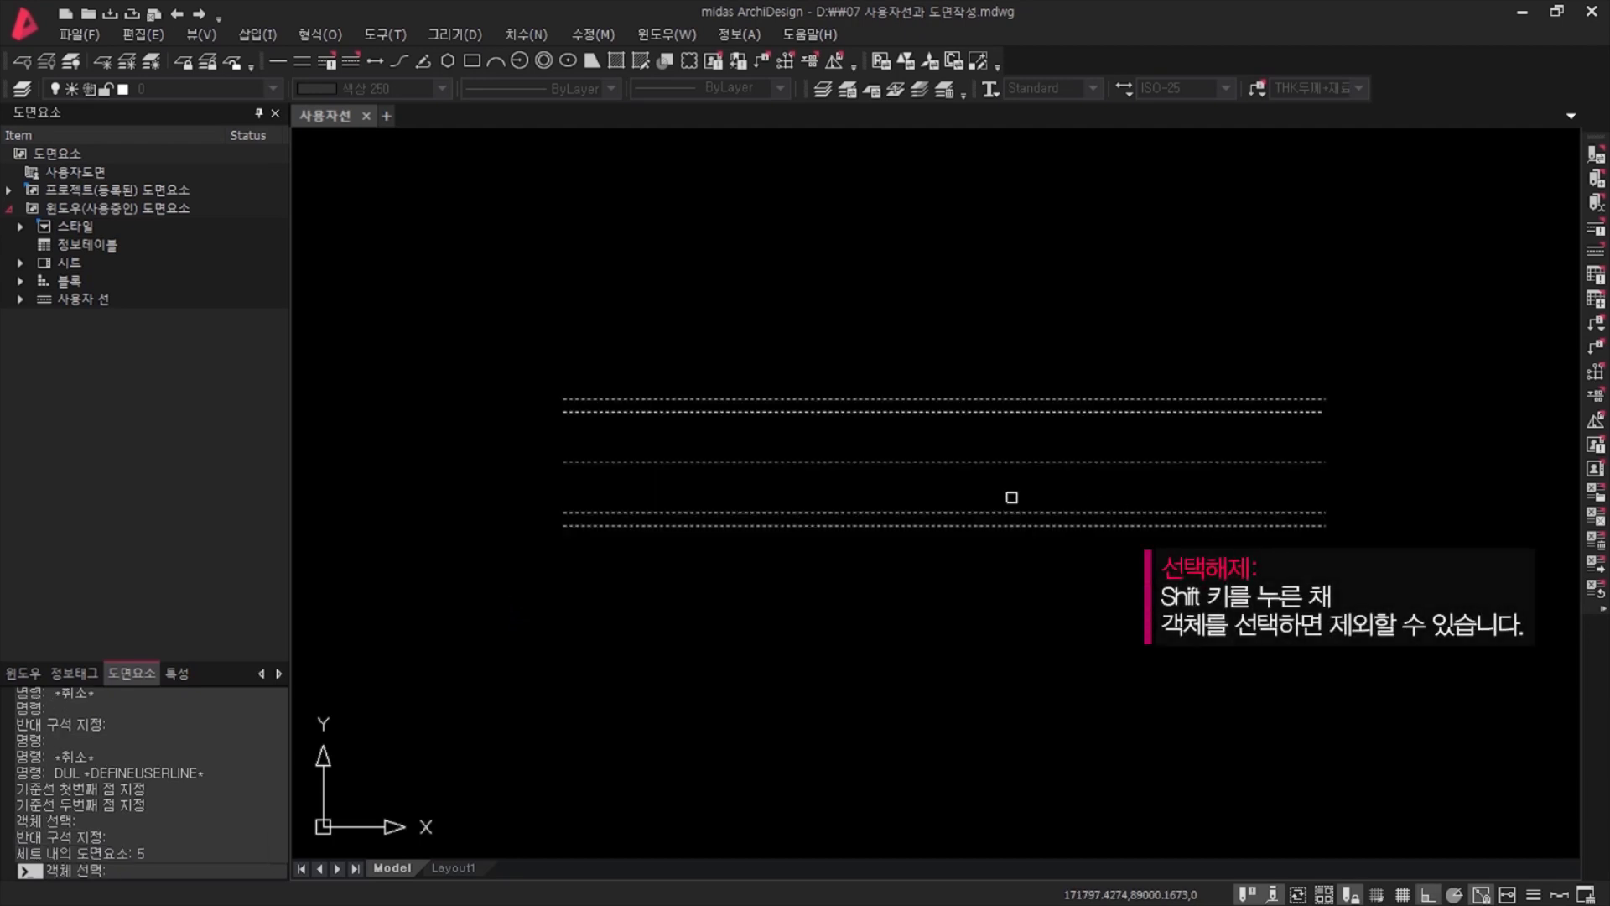
{"action": "left_click", "coordinate": [987, 489], "text": "shift"}
{"action": "left_click", "coordinate": [929, 438], "text": "shift"}
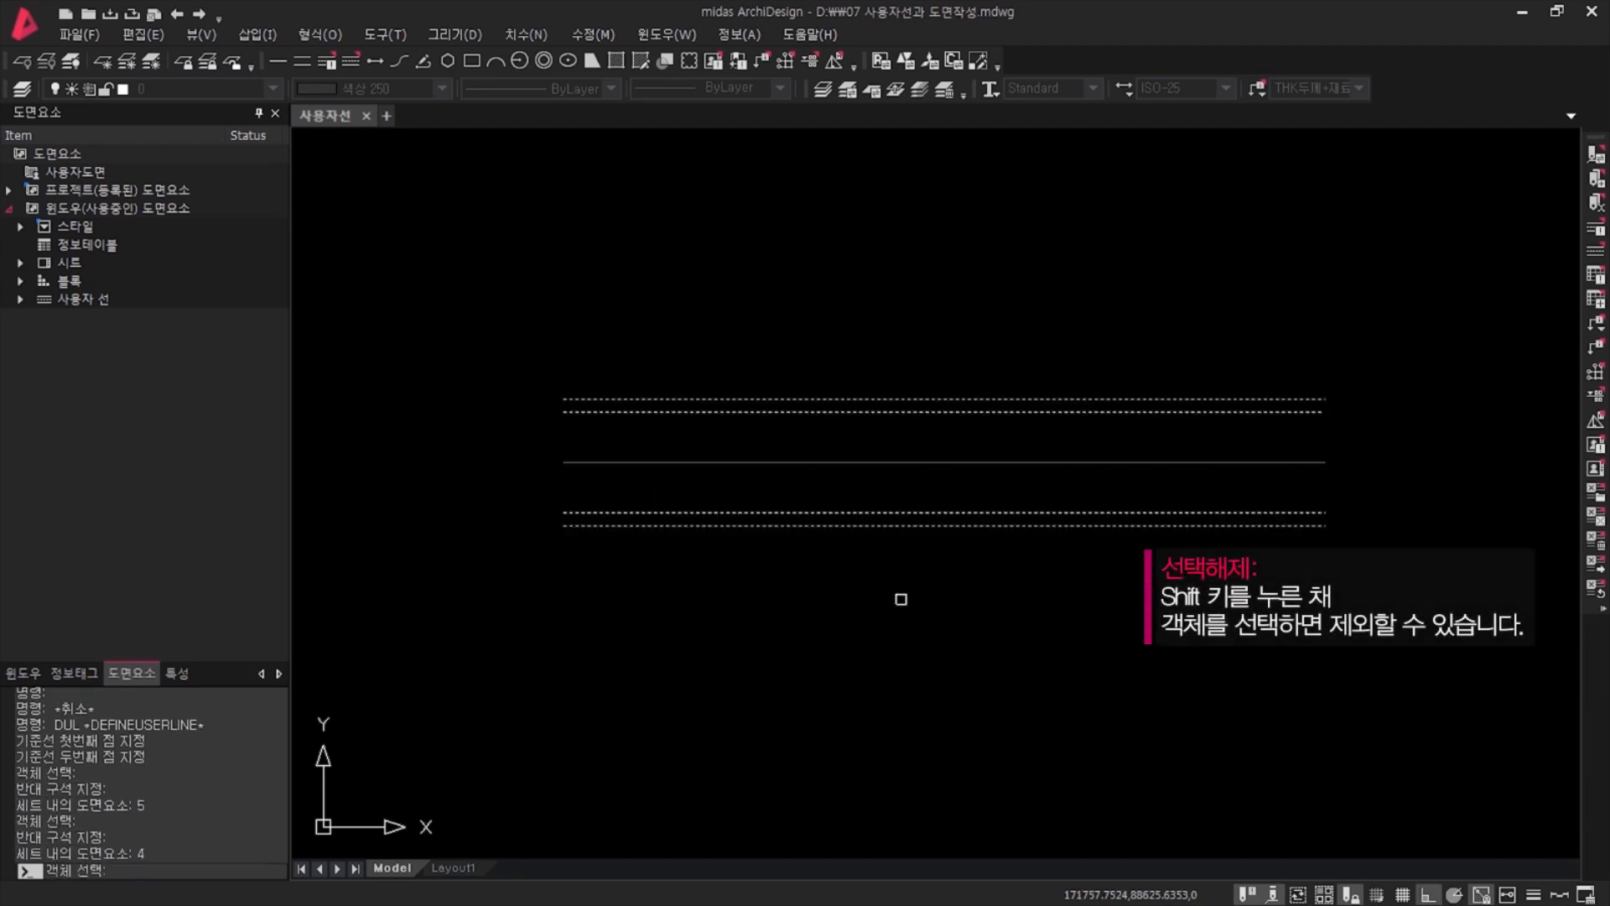
{"action": "key", "text": "Return"}
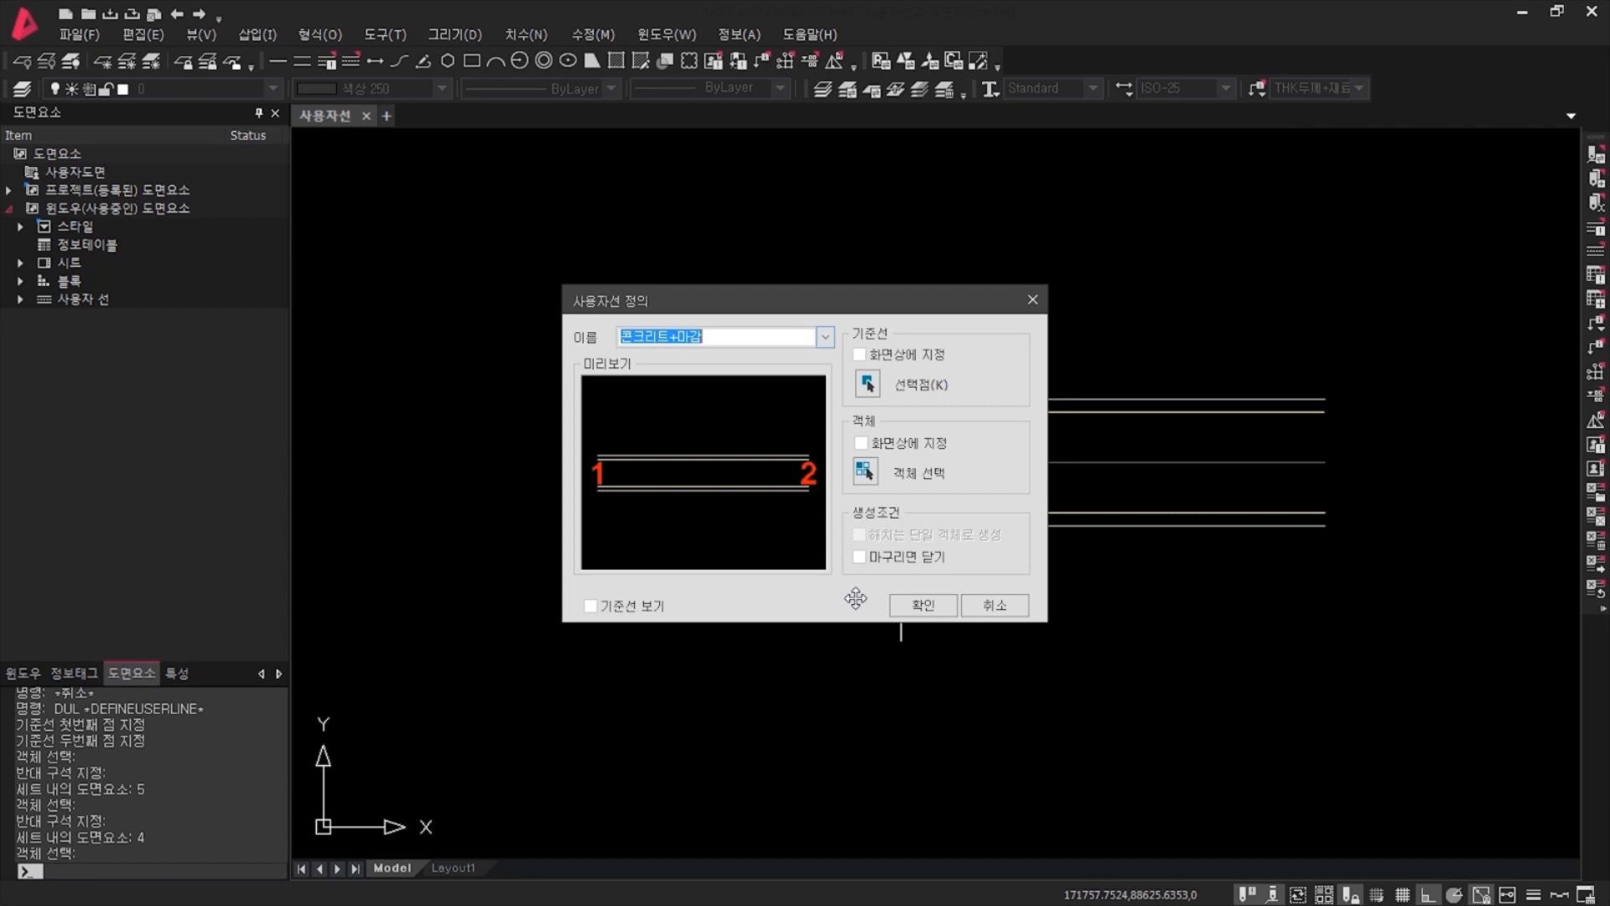
{"action": "left_click", "coordinate": [926, 602]}
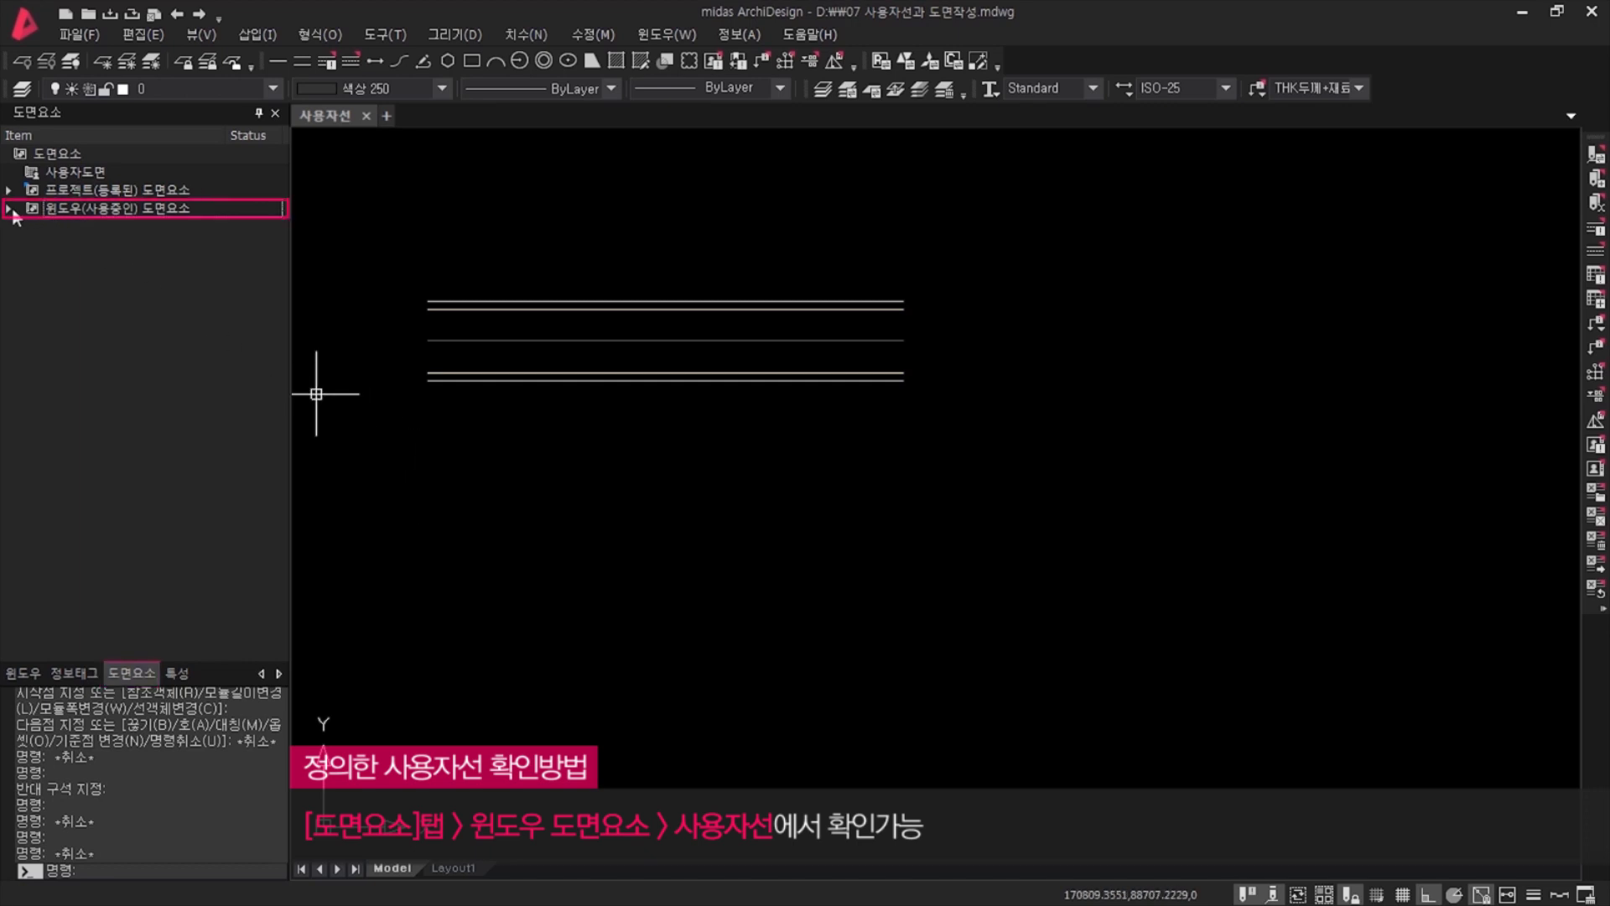
Draw a stepped wall with the 콘크리트+마감 user line below the source lines, running right, up, and right again.
{"action": "left_click", "coordinate": [9, 209]}
{"action": "left_click", "coordinate": [21, 299]}
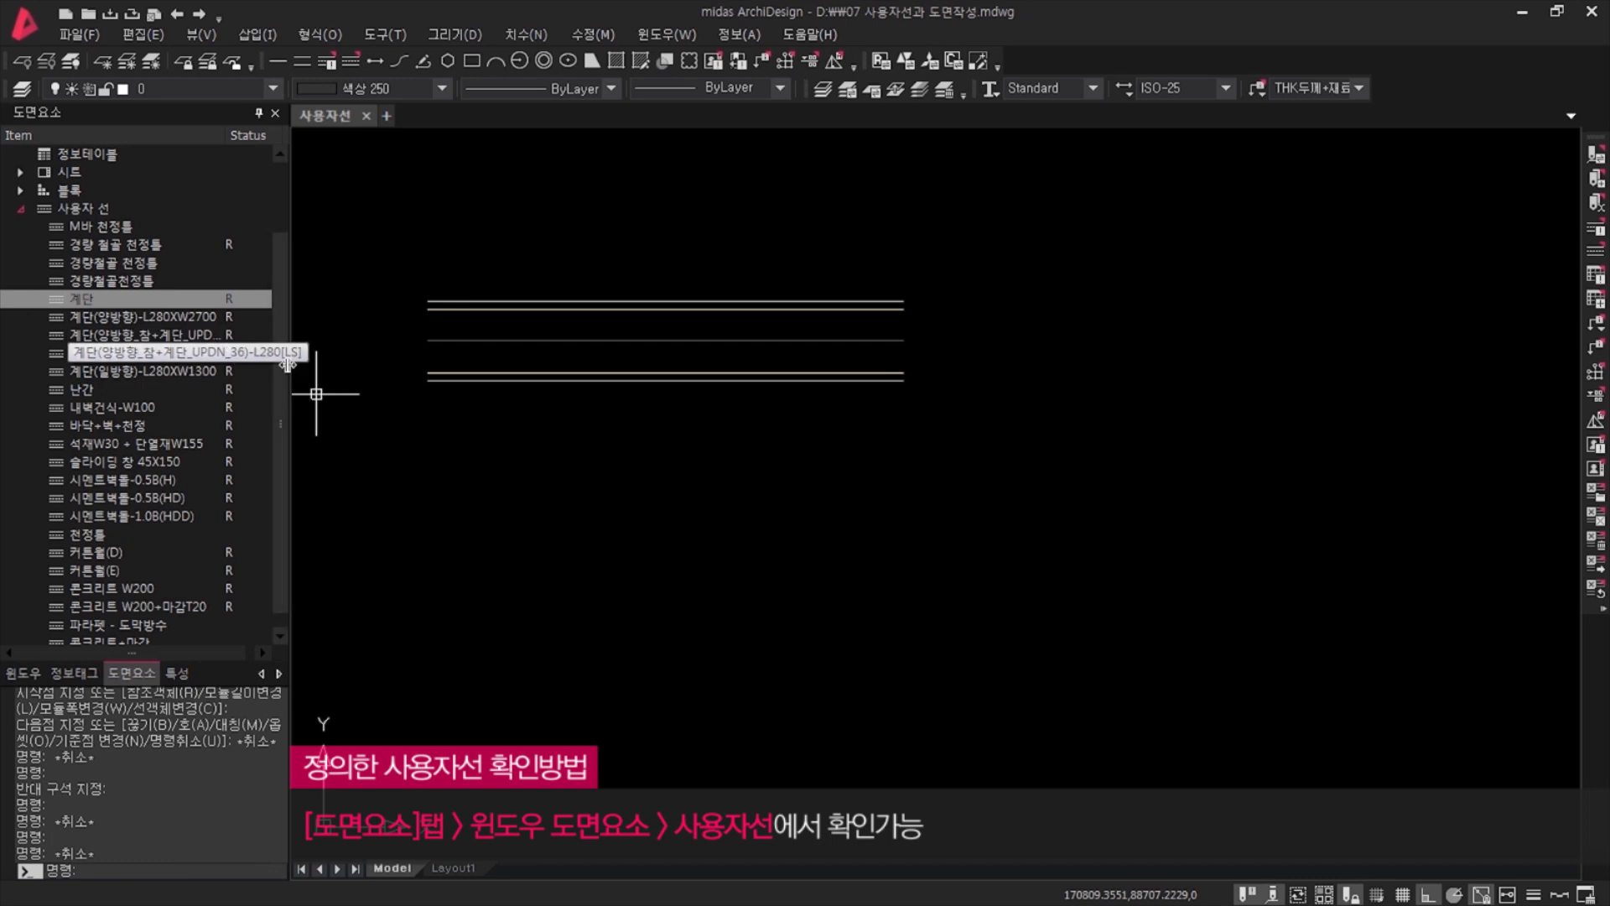
{"action": "scroll", "coordinate": [283, 378], "scroll_direction": "down", "scroll_amount": 1}
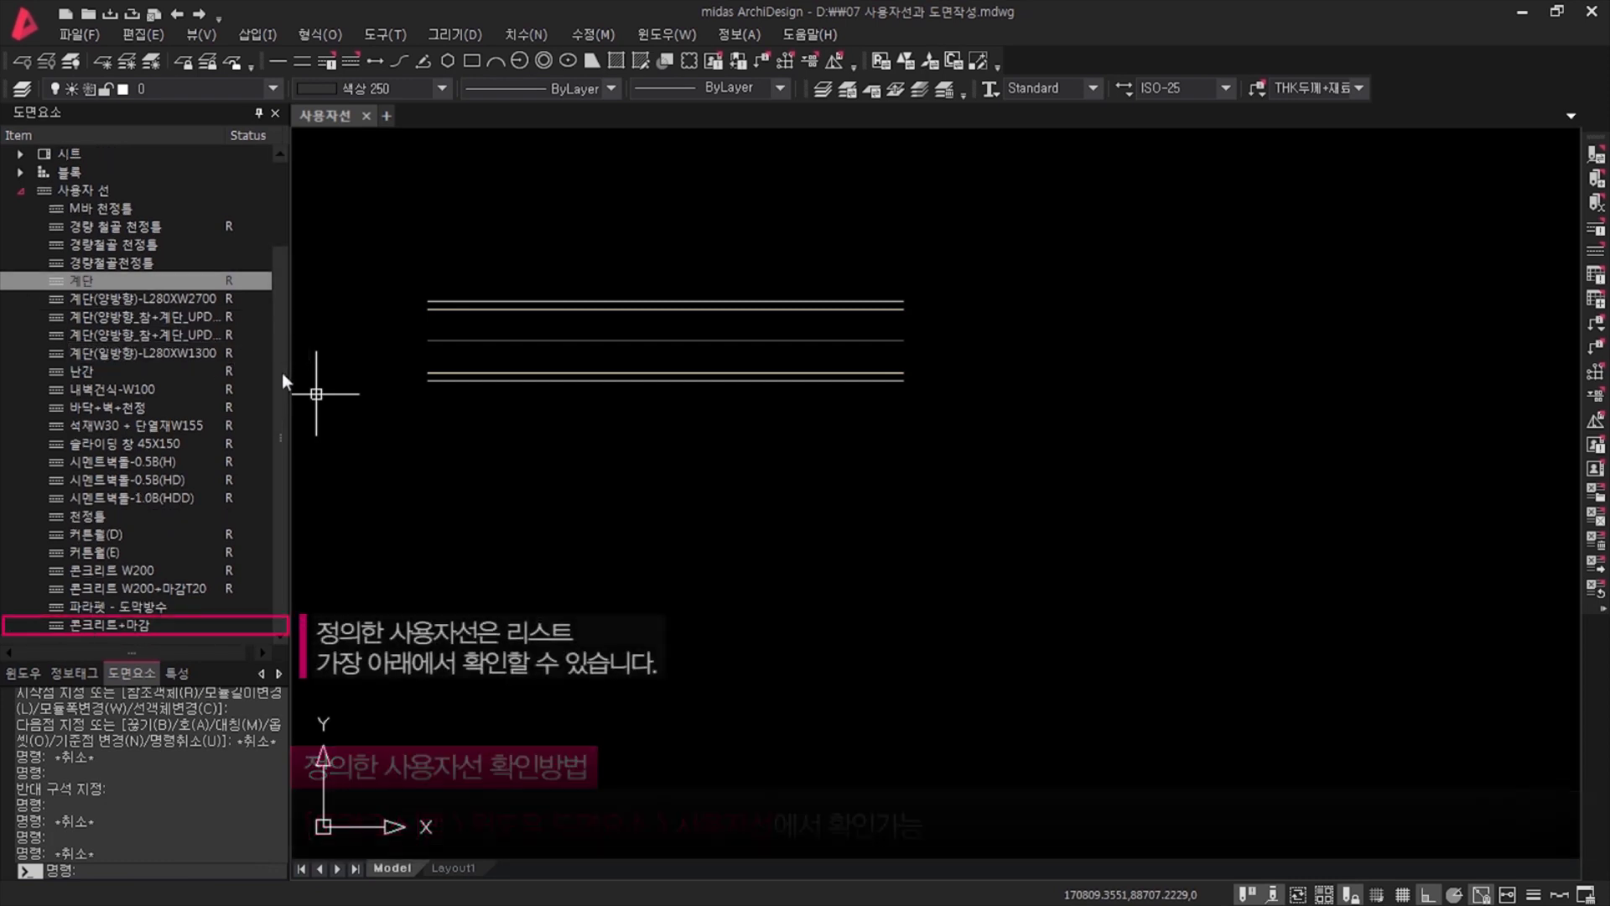
{"action": "left_click", "coordinate": [165, 624]}
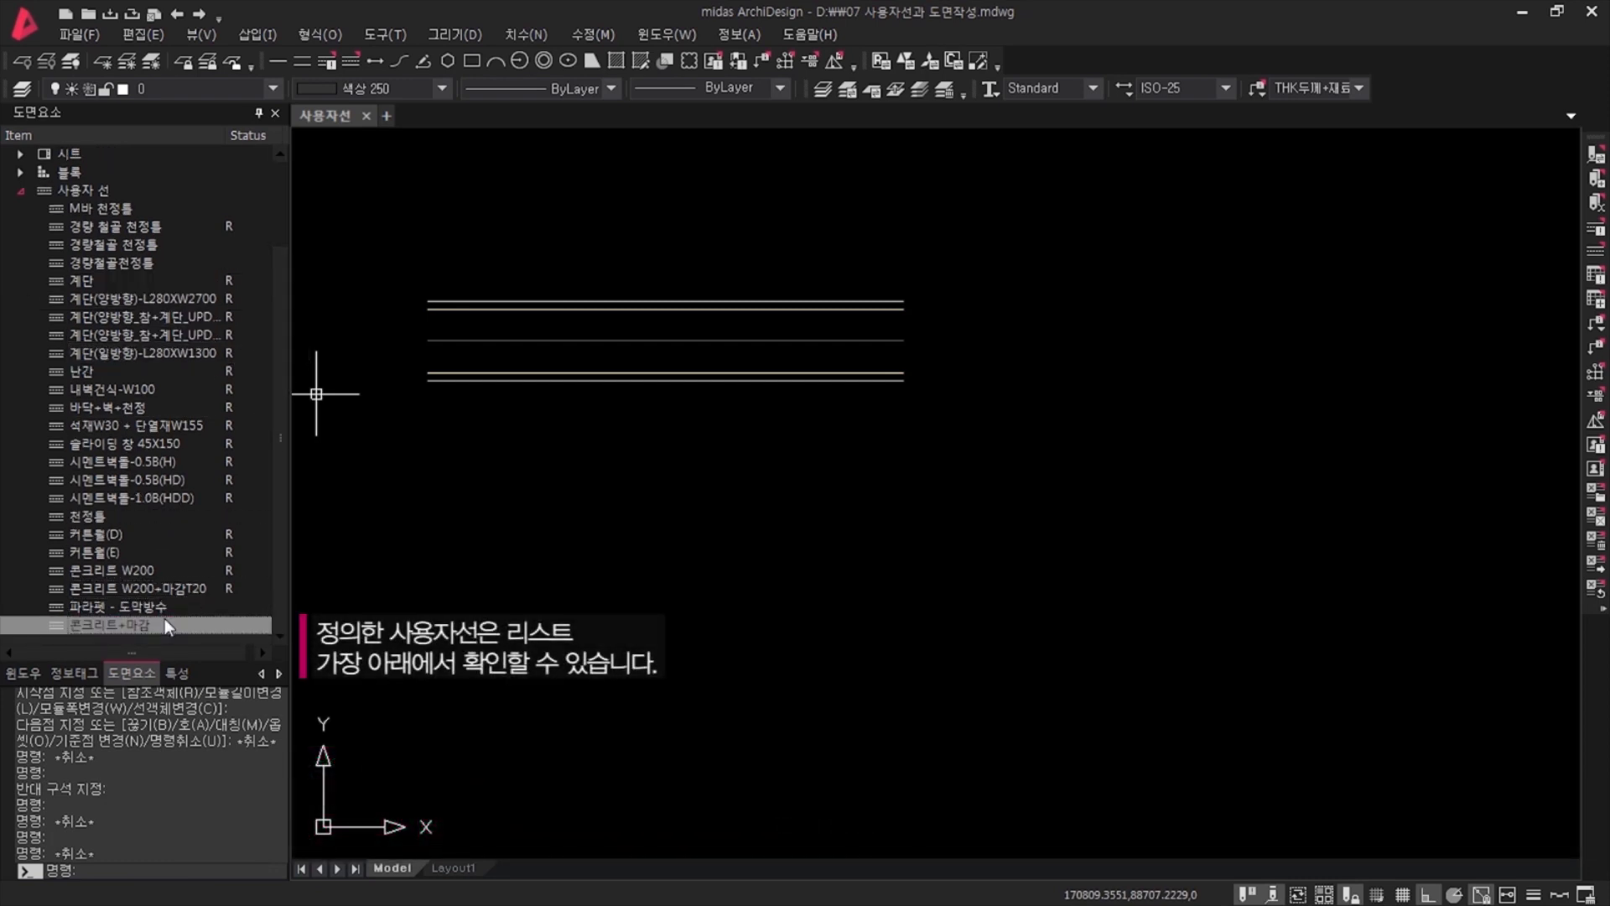
{"action": "double_click", "coordinate": [164, 625]}
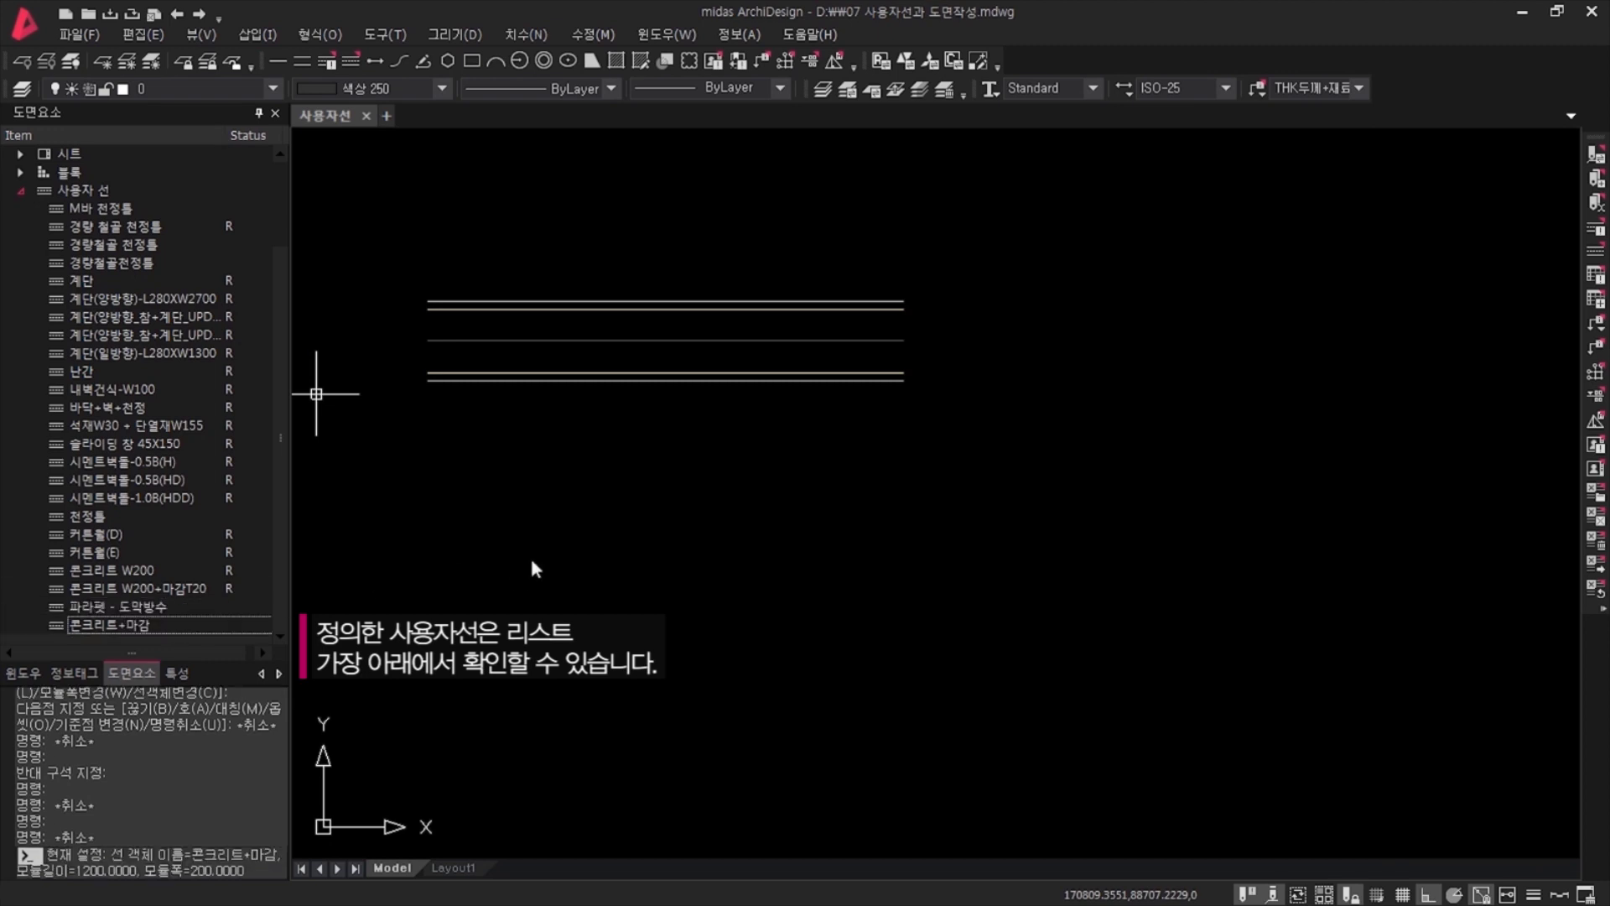
{"action": "left_click", "coordinate": [428, 559]}
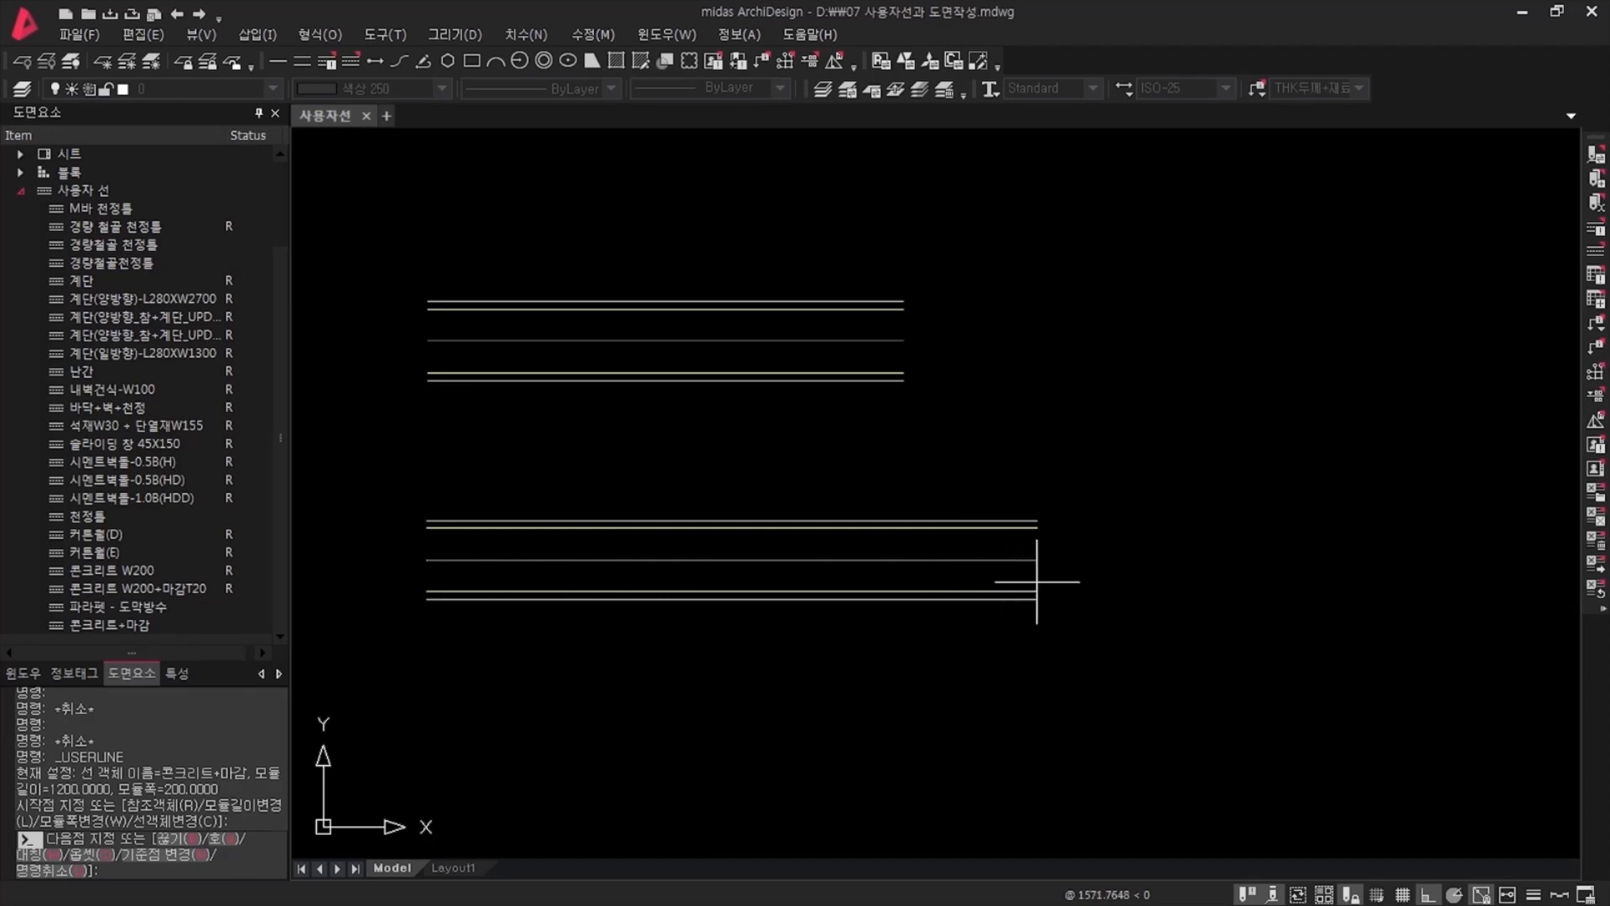
{"action": "left_click", "coordinate": [1090, 560]}
{"action": "left_click", "coordinate": [1090, 328]}
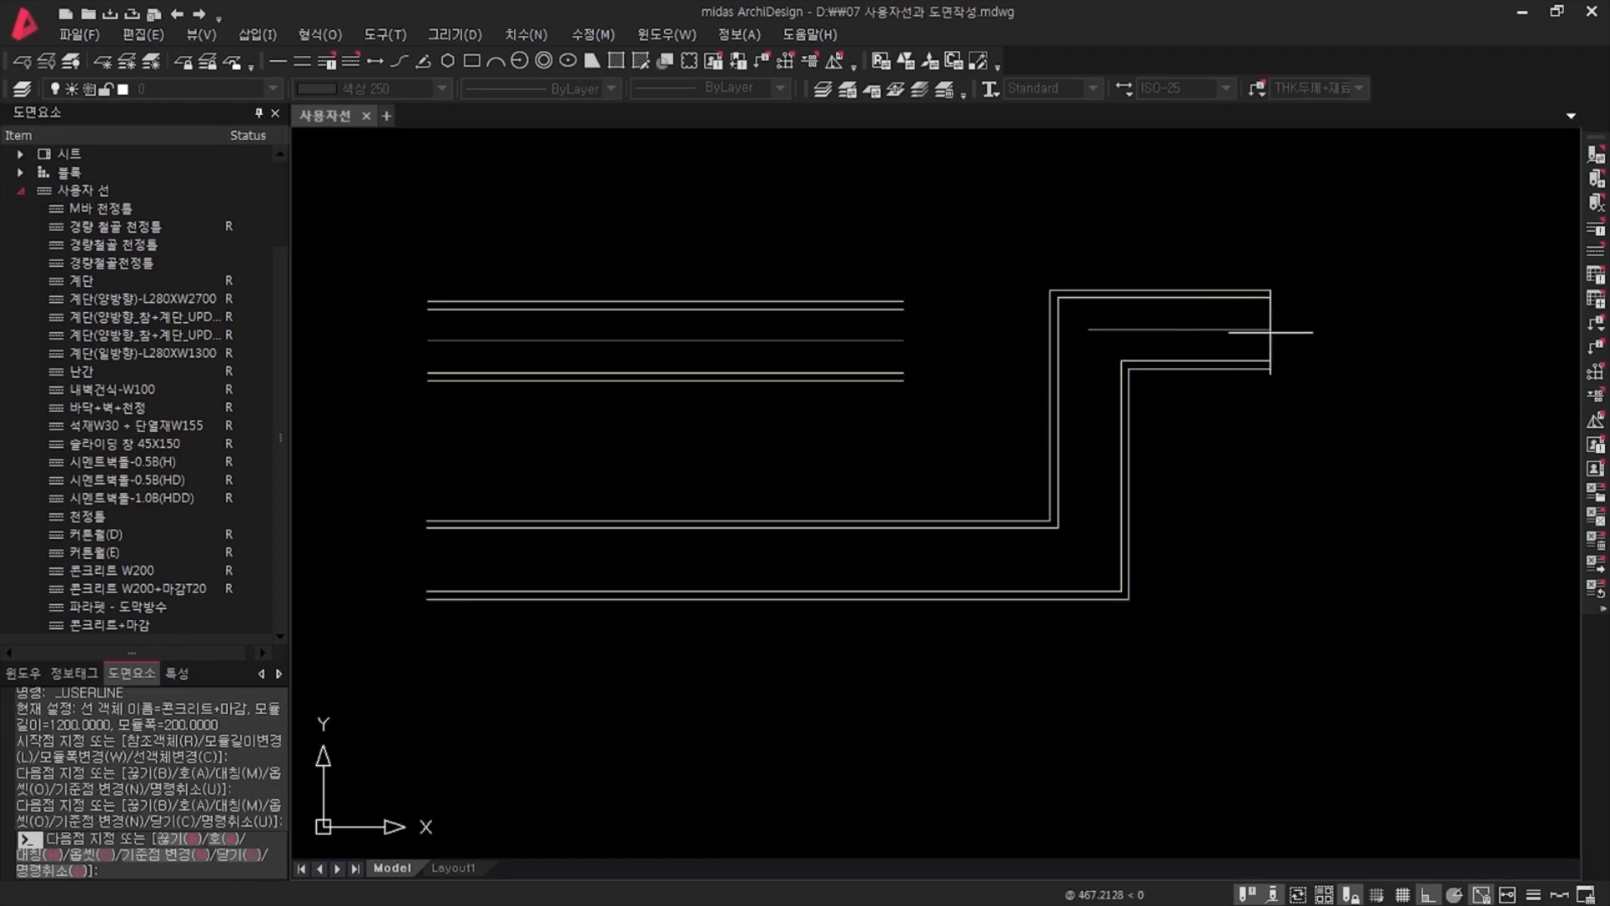
{"action": "left_click", "coordinate": [1382, 329]}
{"action": "key", "text": "Return"}
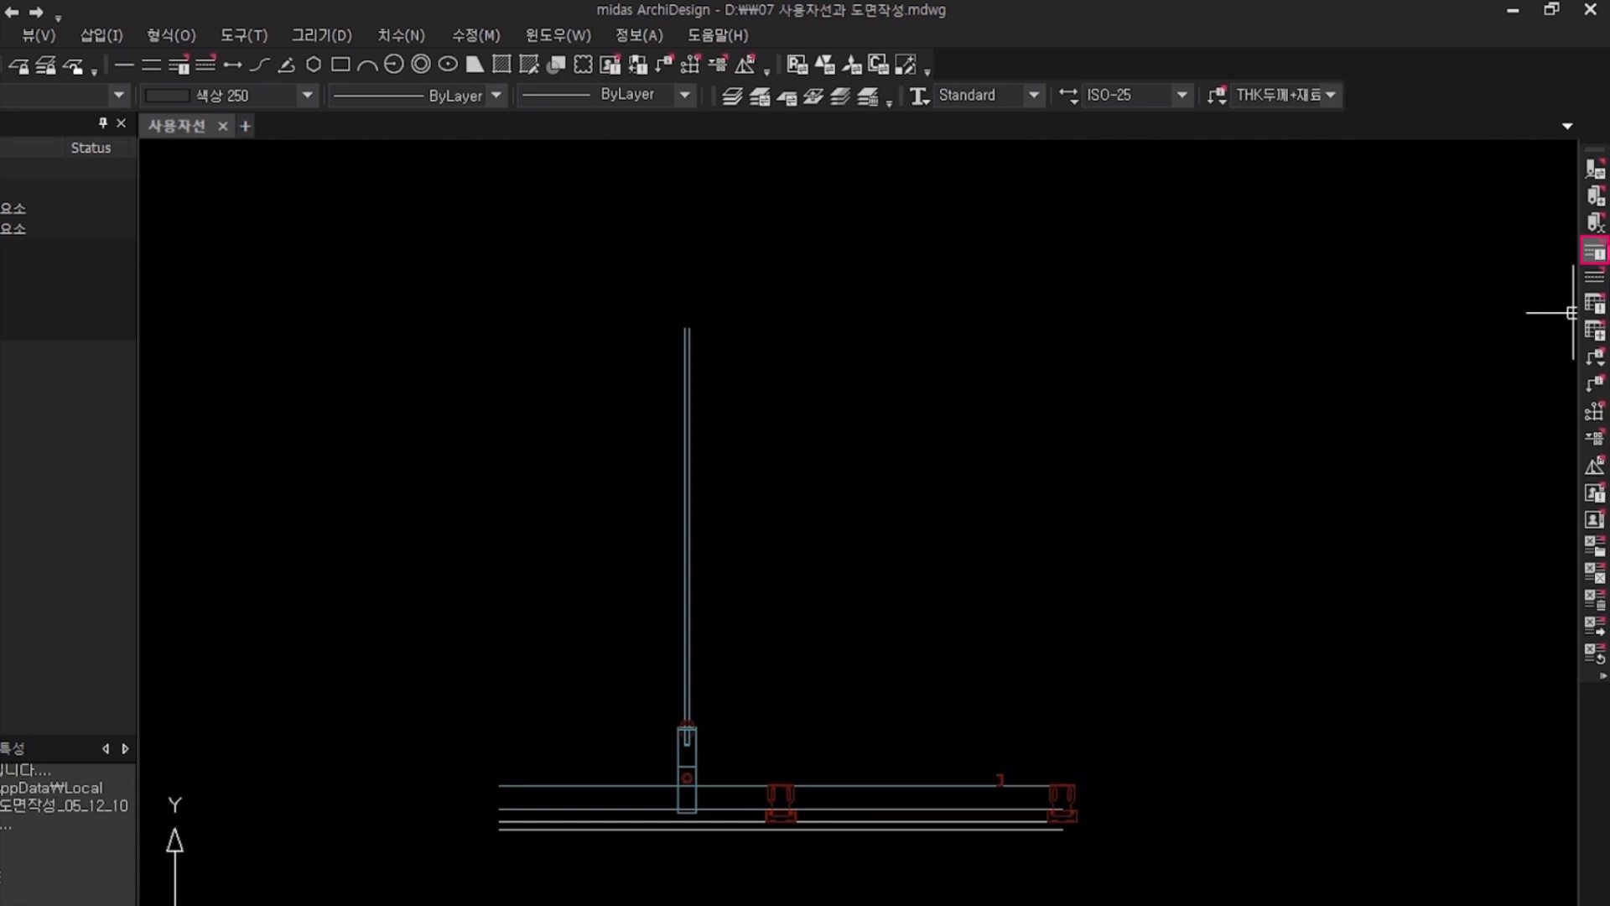
Begin a user line definition named M바 천정틀, with its base line along the lowest line of the ceiling detail.
{"action": "left_click", "coordinate": [1596, 226]}
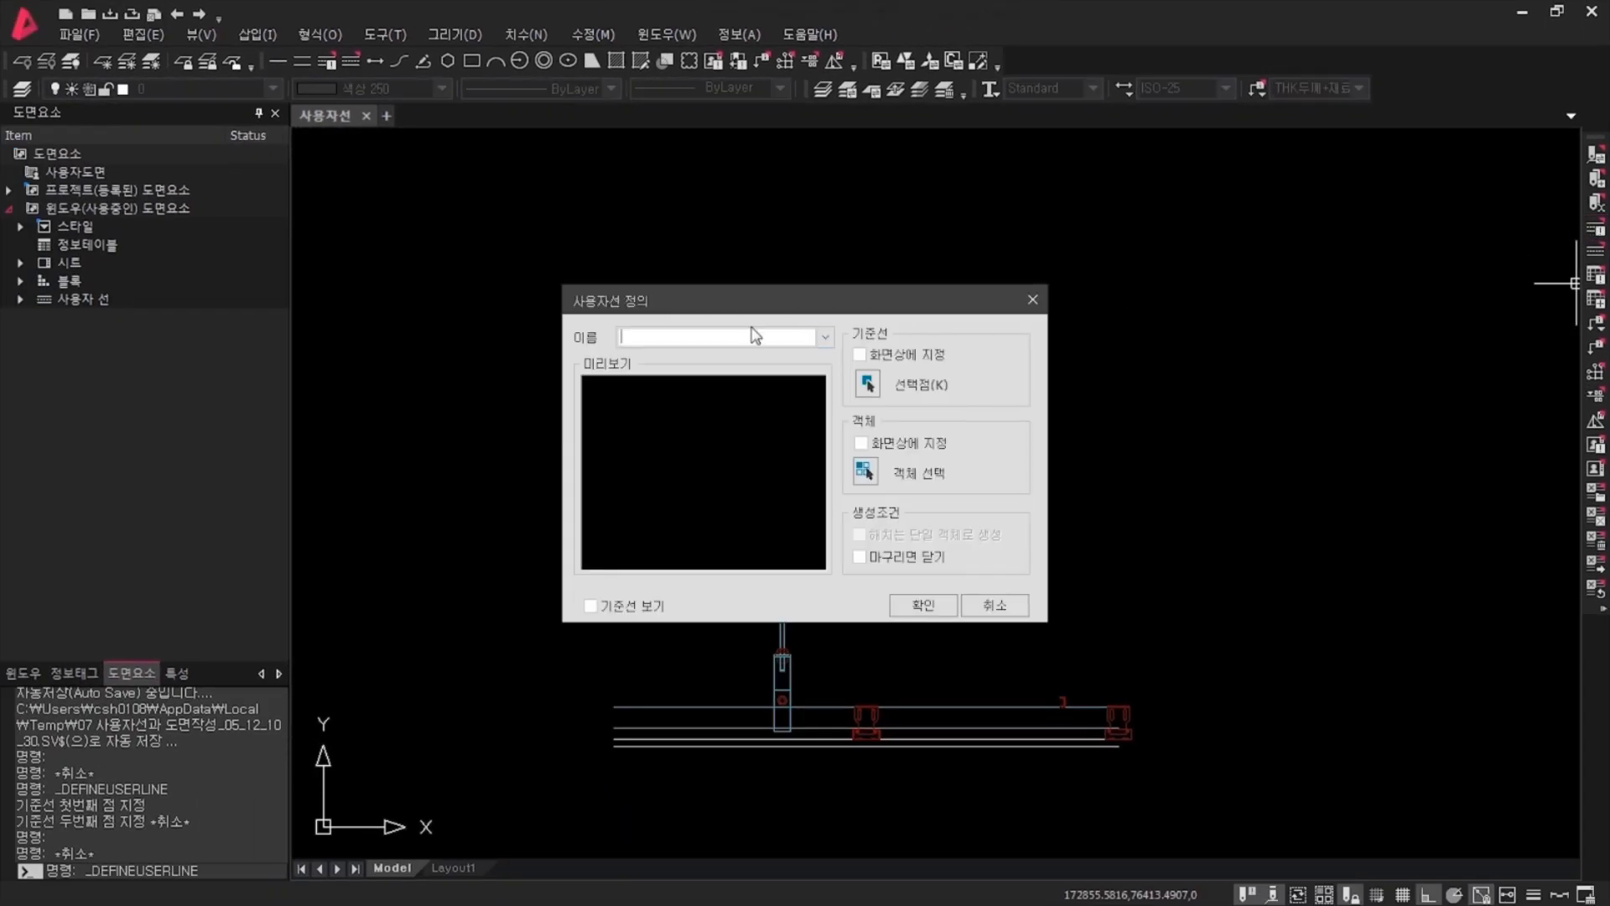
{"action": "type", "text": "M바퀀"}
{"action": "type", "text": "정틀"}
{"action": "left_click", "coordinate": [867, 384]}
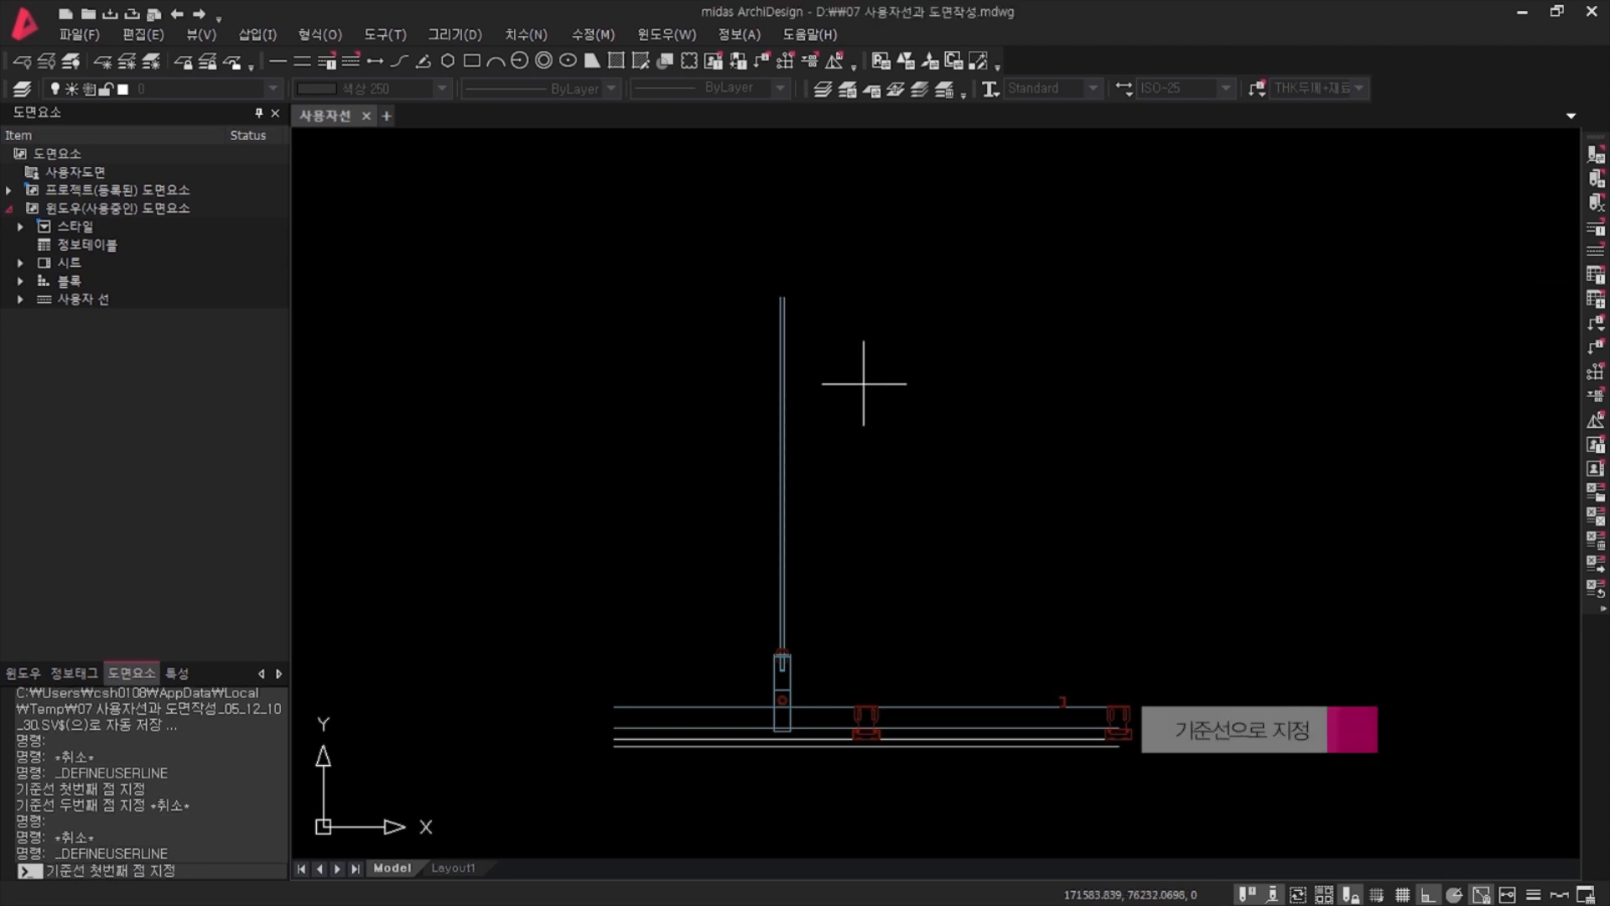
{"action": "left_click", "coordinate": [614, 745]}
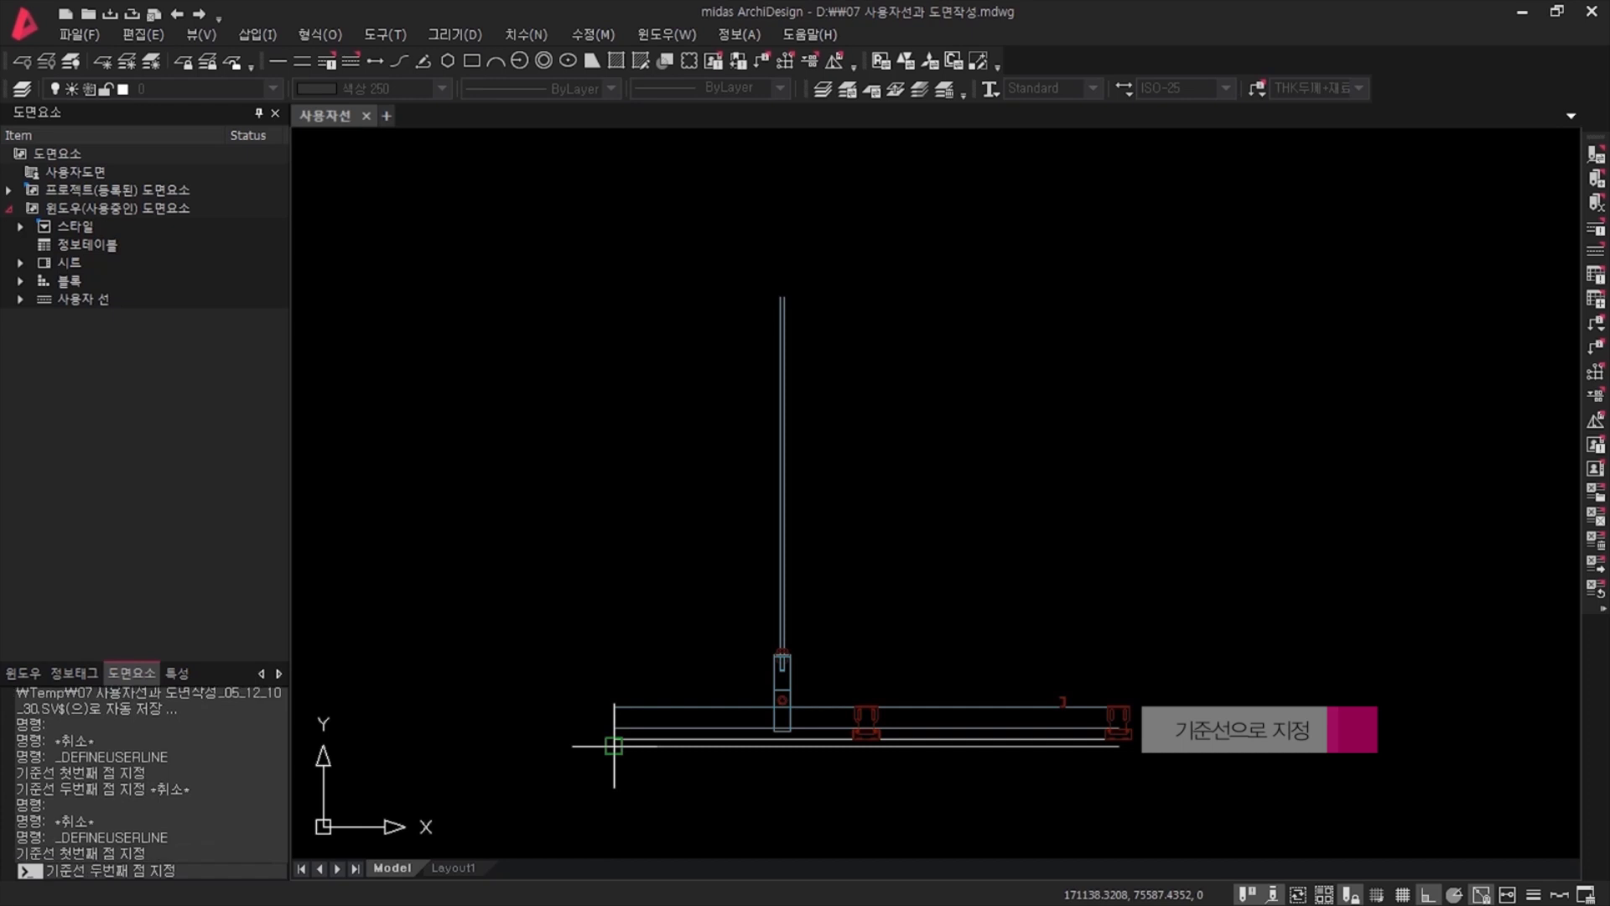
{"action": "left_click", "coordinate": [1119, 745]}
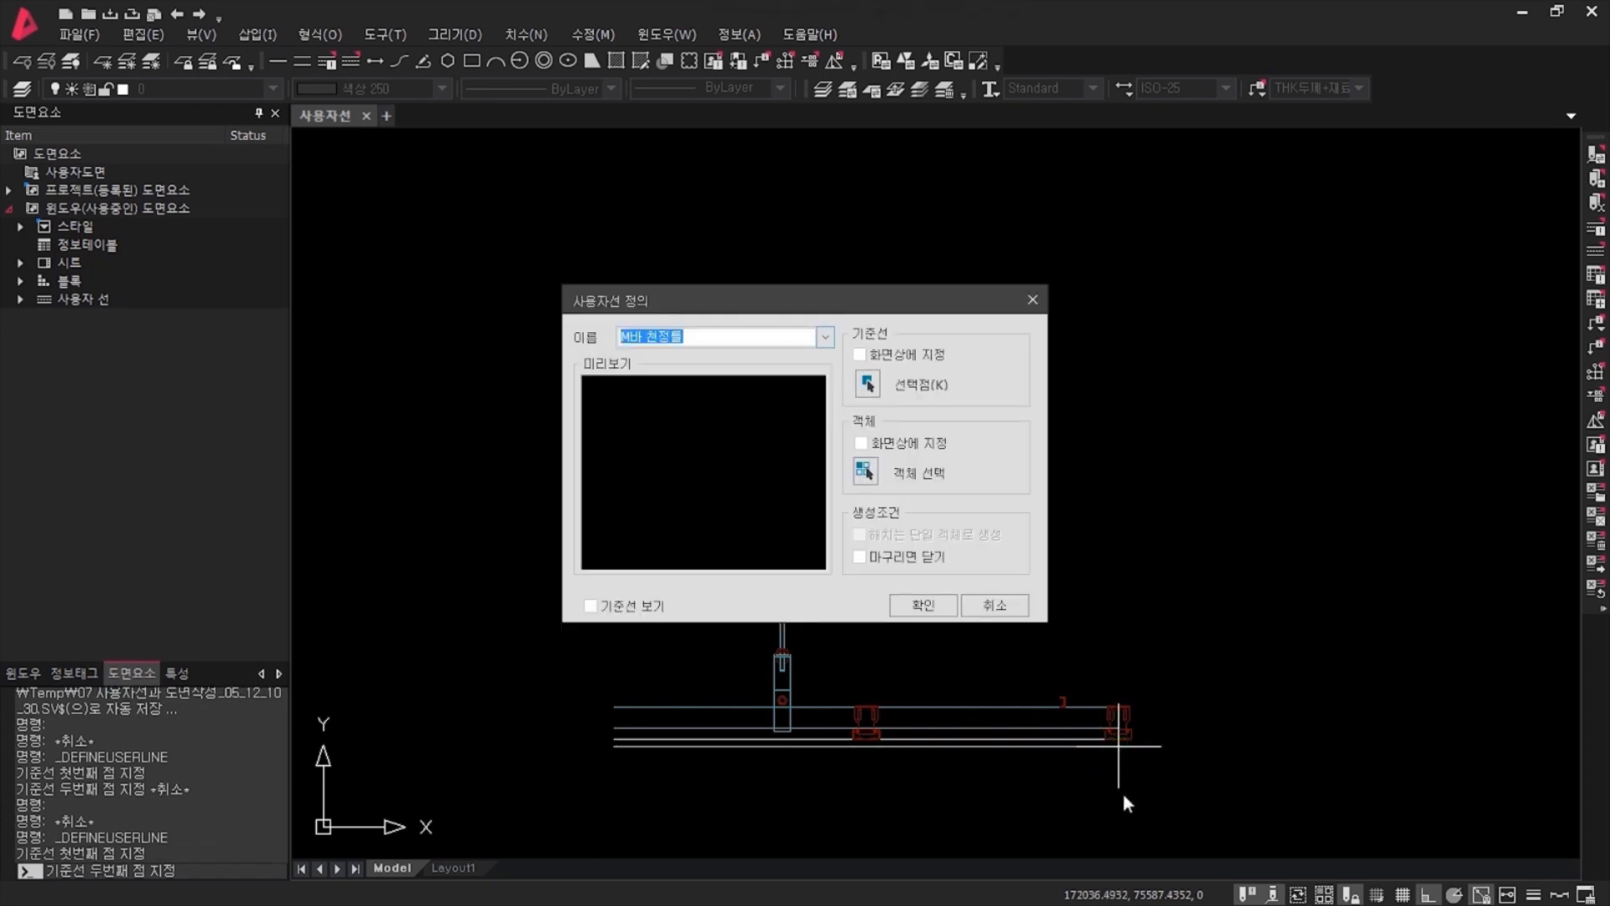
Use the whole ceiling detail, including hanger and channels, as the definition's objects and save the definition.
{"action": "left_click", "coordinate": [867, 473]}
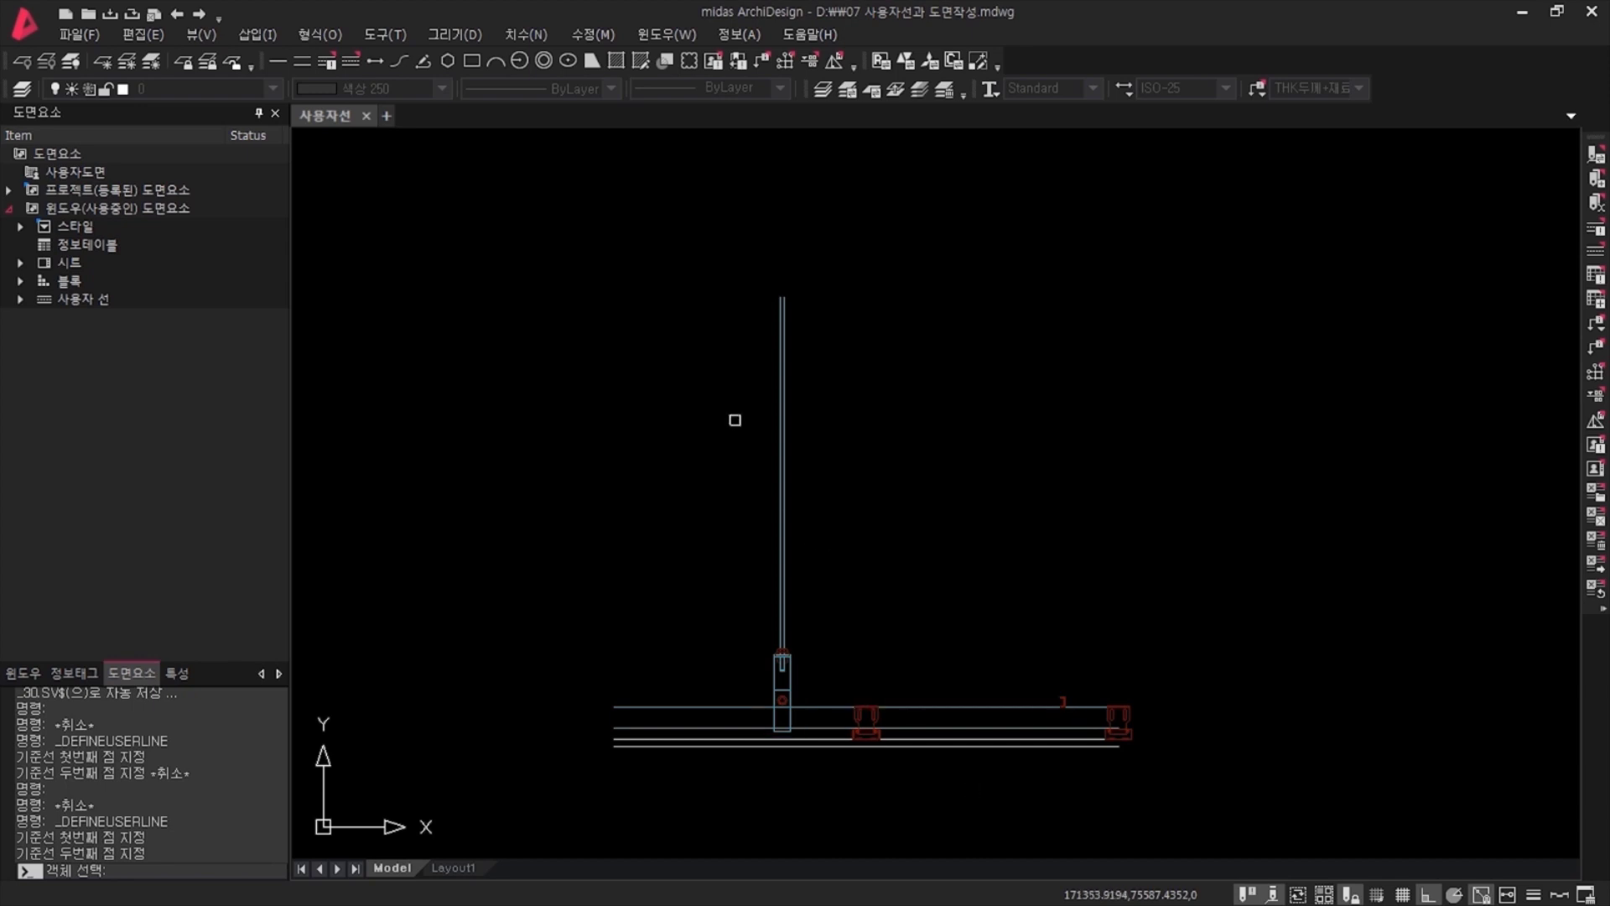
{"action": "left_click", "coordinate": [557, 266]}
{"action": "left_click", "coordinate": [1145, 788]}
{"action": "key", "text": "Return"}
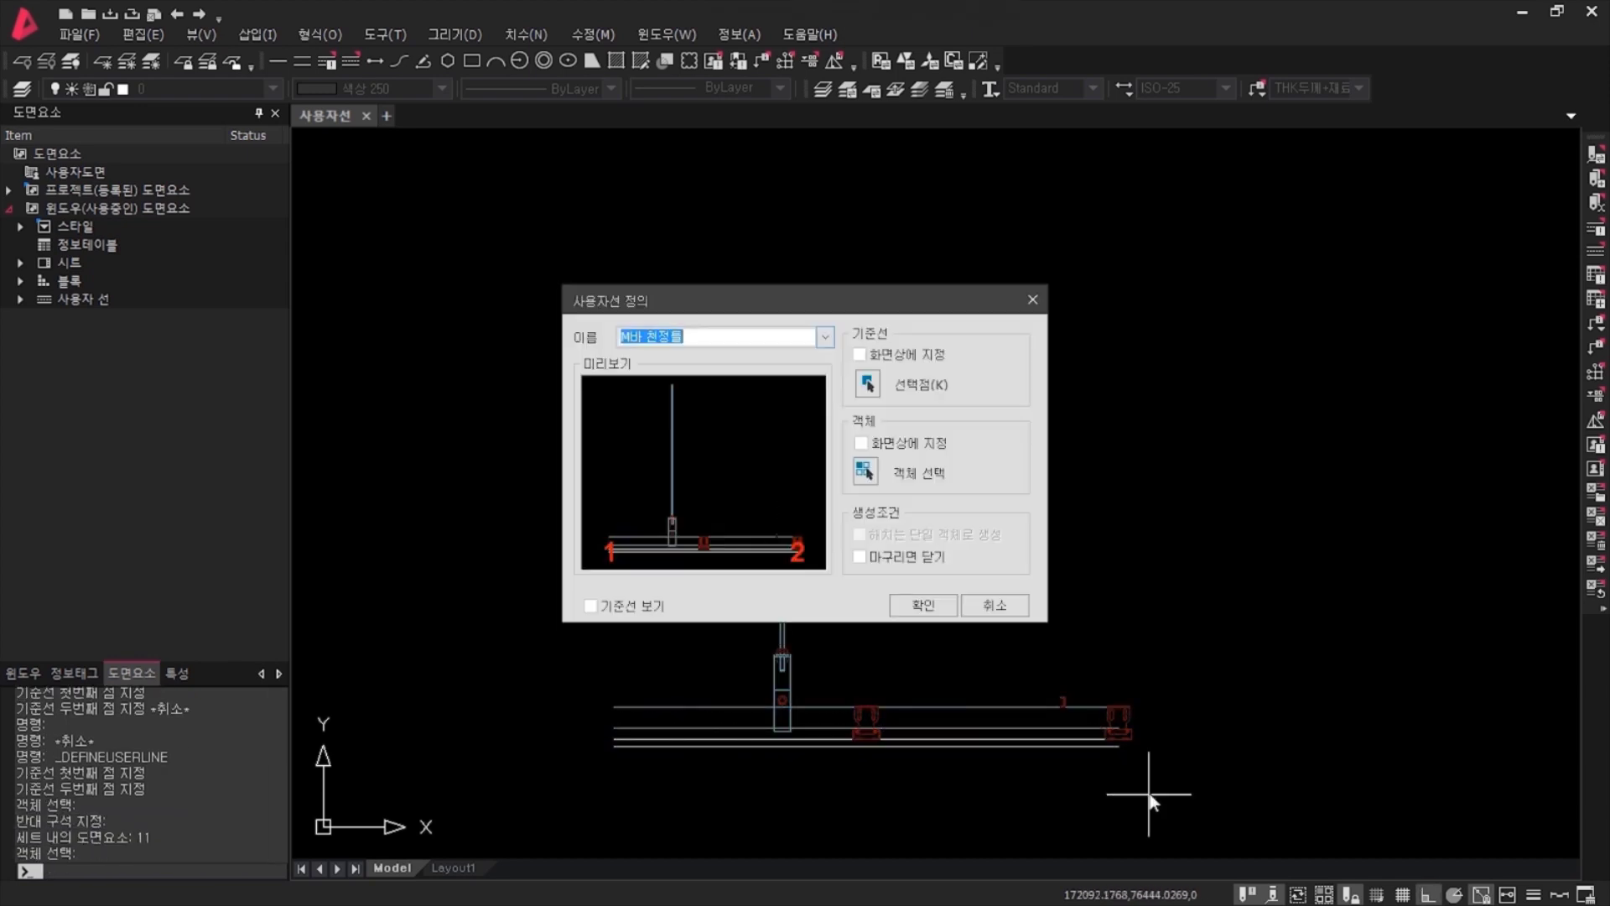
{"action": "left_click", "coordinate": [946, 604]}
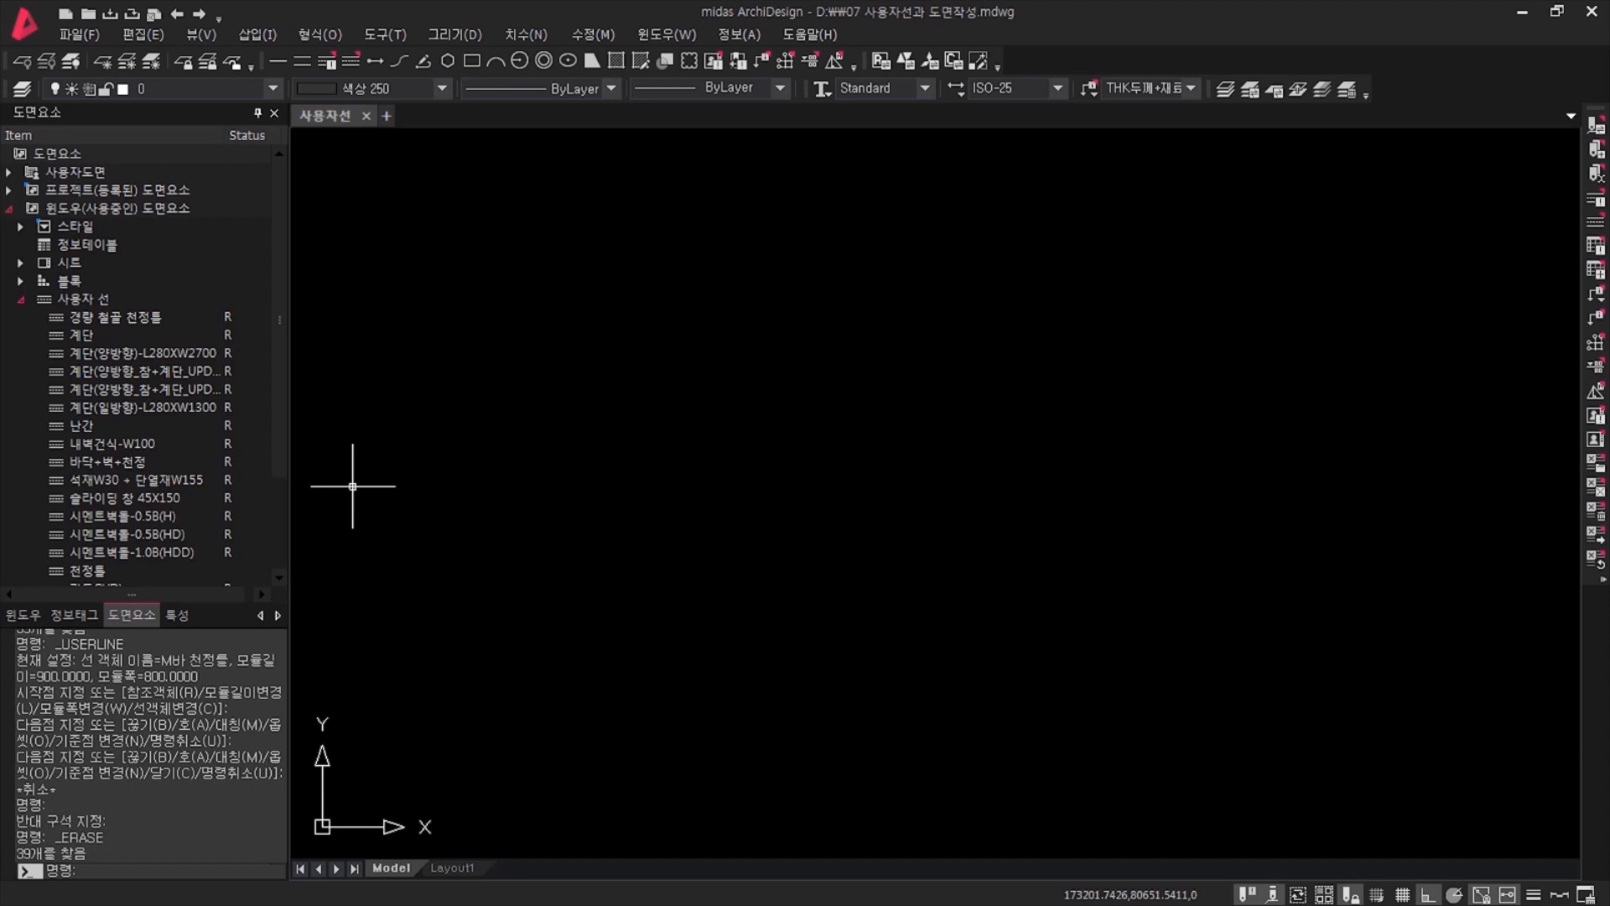
Draw a straight horizontal ceiling run across the empty drawing area with the M바 천정틀 user line.
{"action": "scroll", "coordinate": [274, 517], "scroll_direction": "down", "scroll_amount": 3}
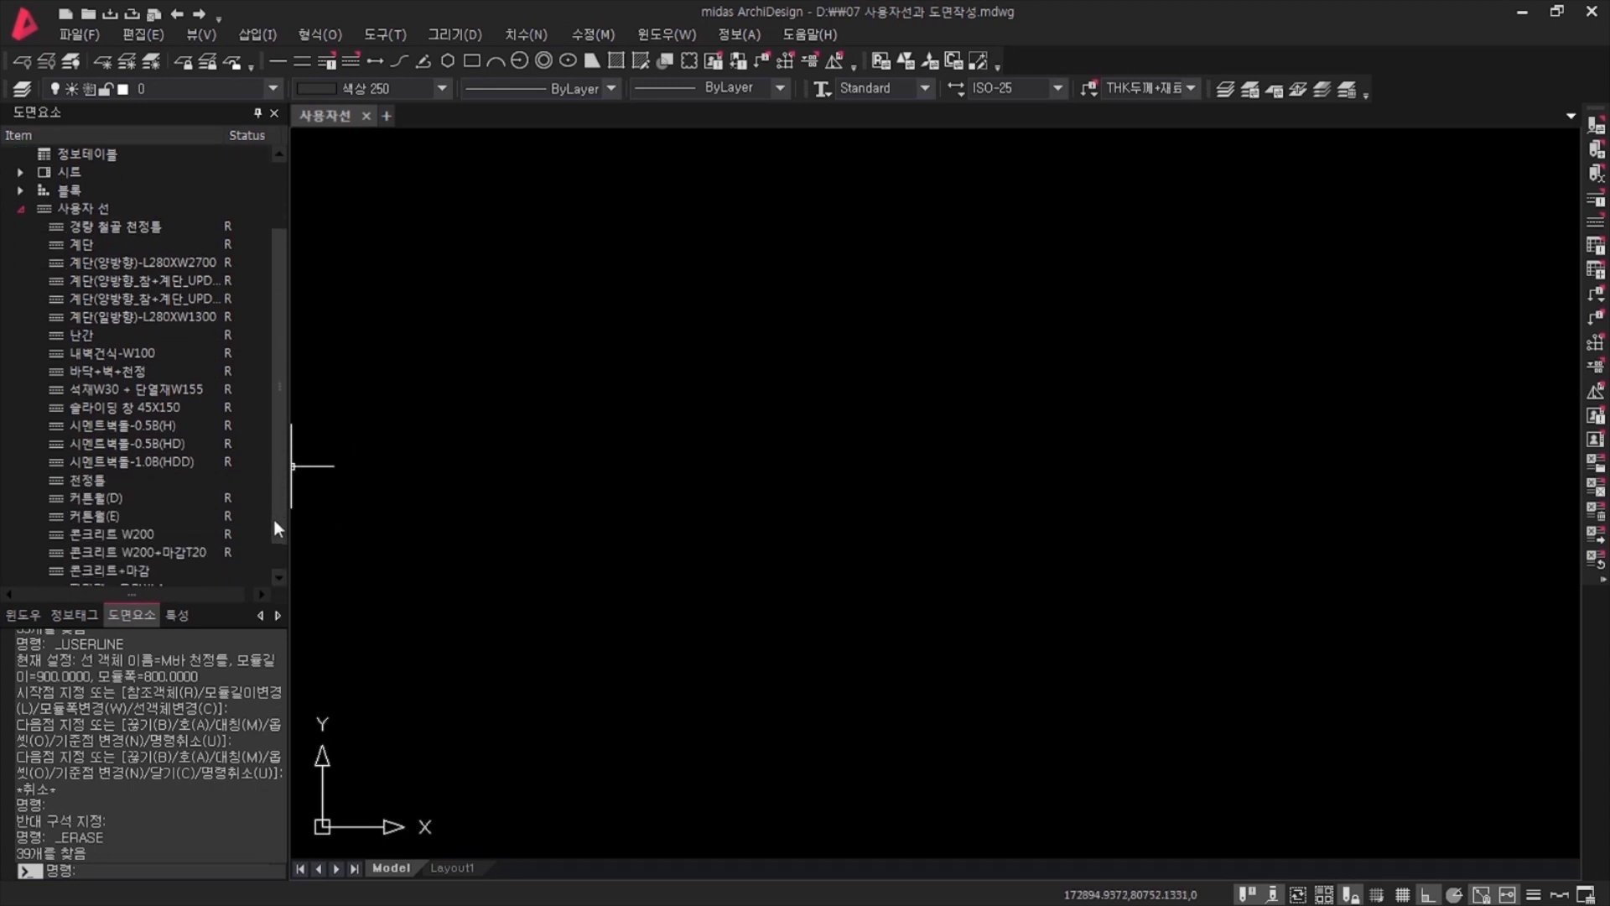
{"action": "double_click", "coordinate": [244, 574]}
{"action": "left_click", "coordinate": [390, 541]}
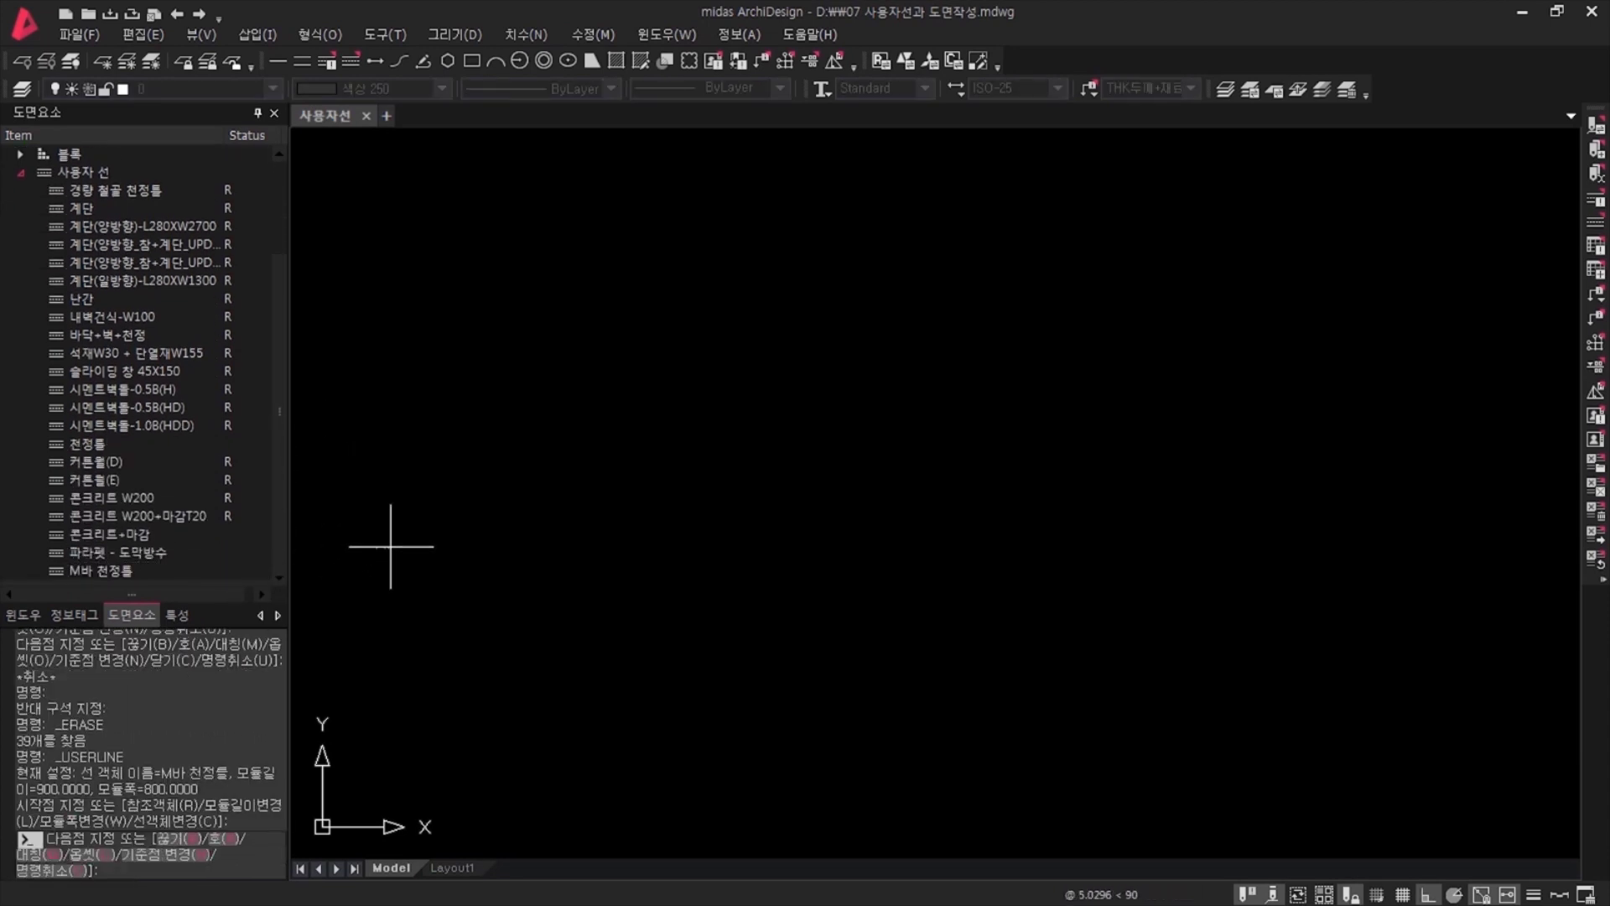
{"action": "left_click", "coordinate": [1429, 543]}
{"action": "key", "text": "Escape"}
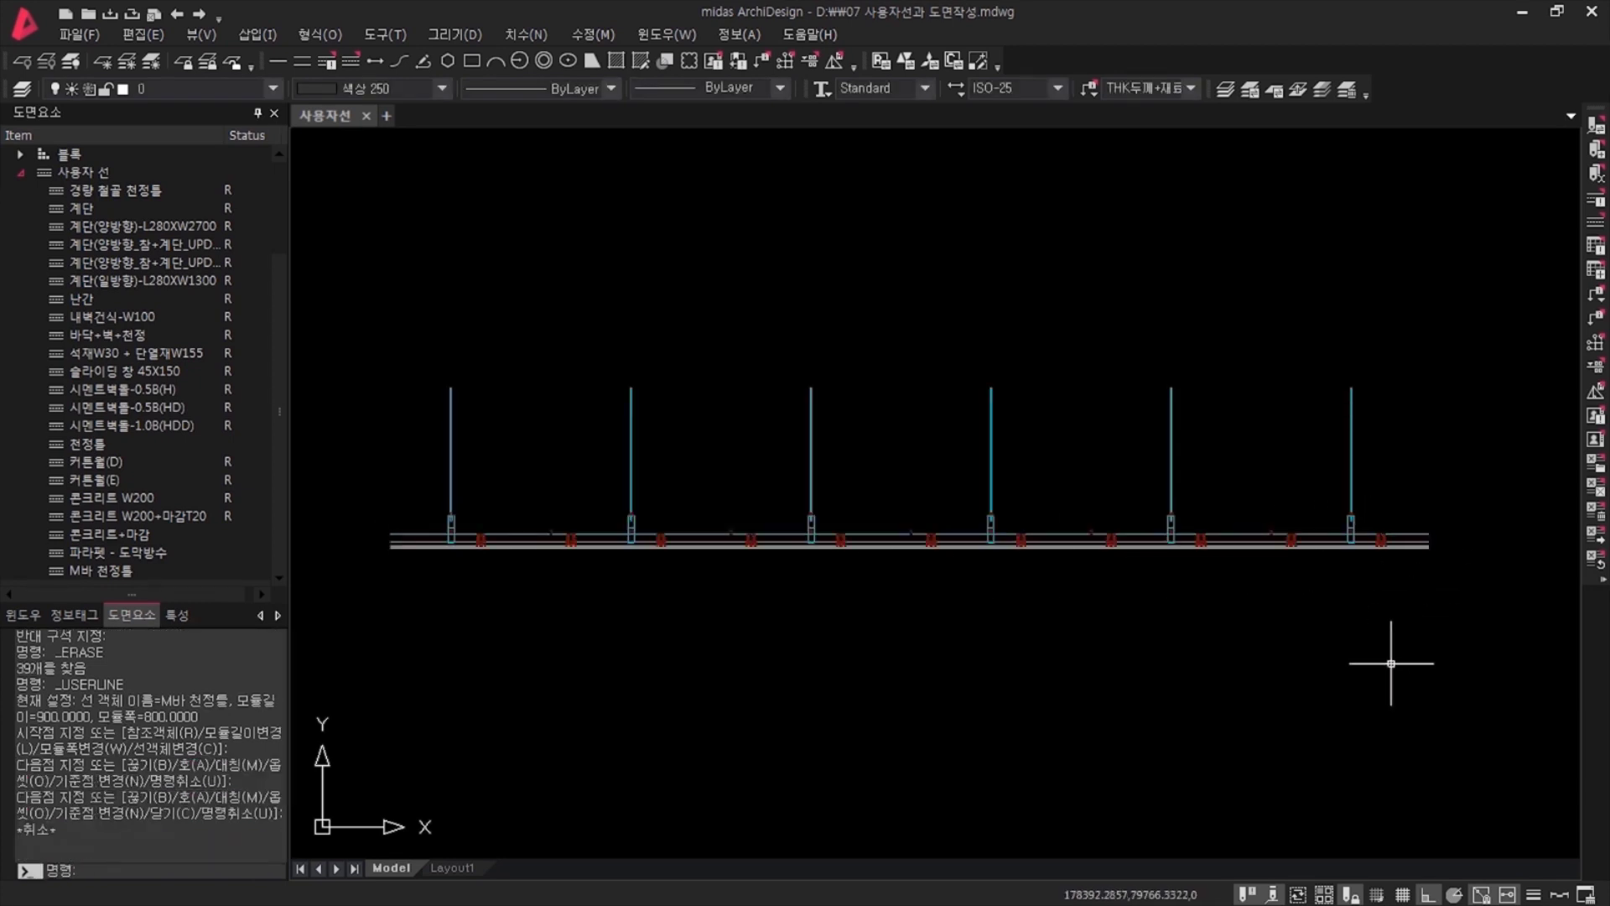
{"action": "left_click", "coordinate": [747, 545]}
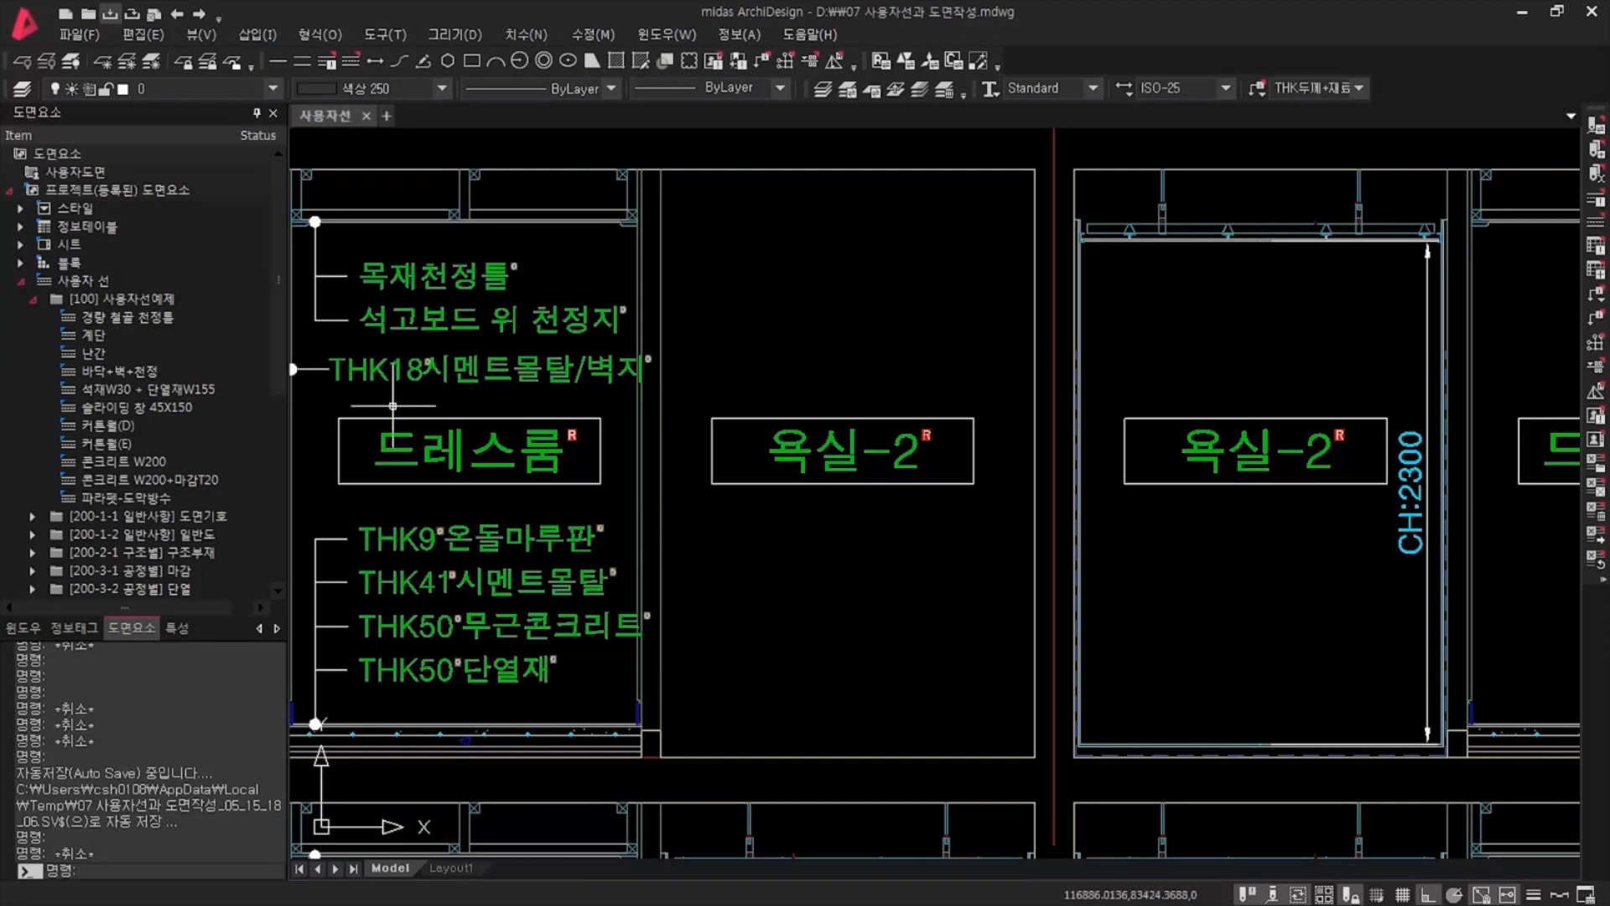
Start drawing with the project user line 바닥+벽+천정 and set its module length to single module (단일모듈).
{"action": "left_click", "coordinate": [195, 367]}
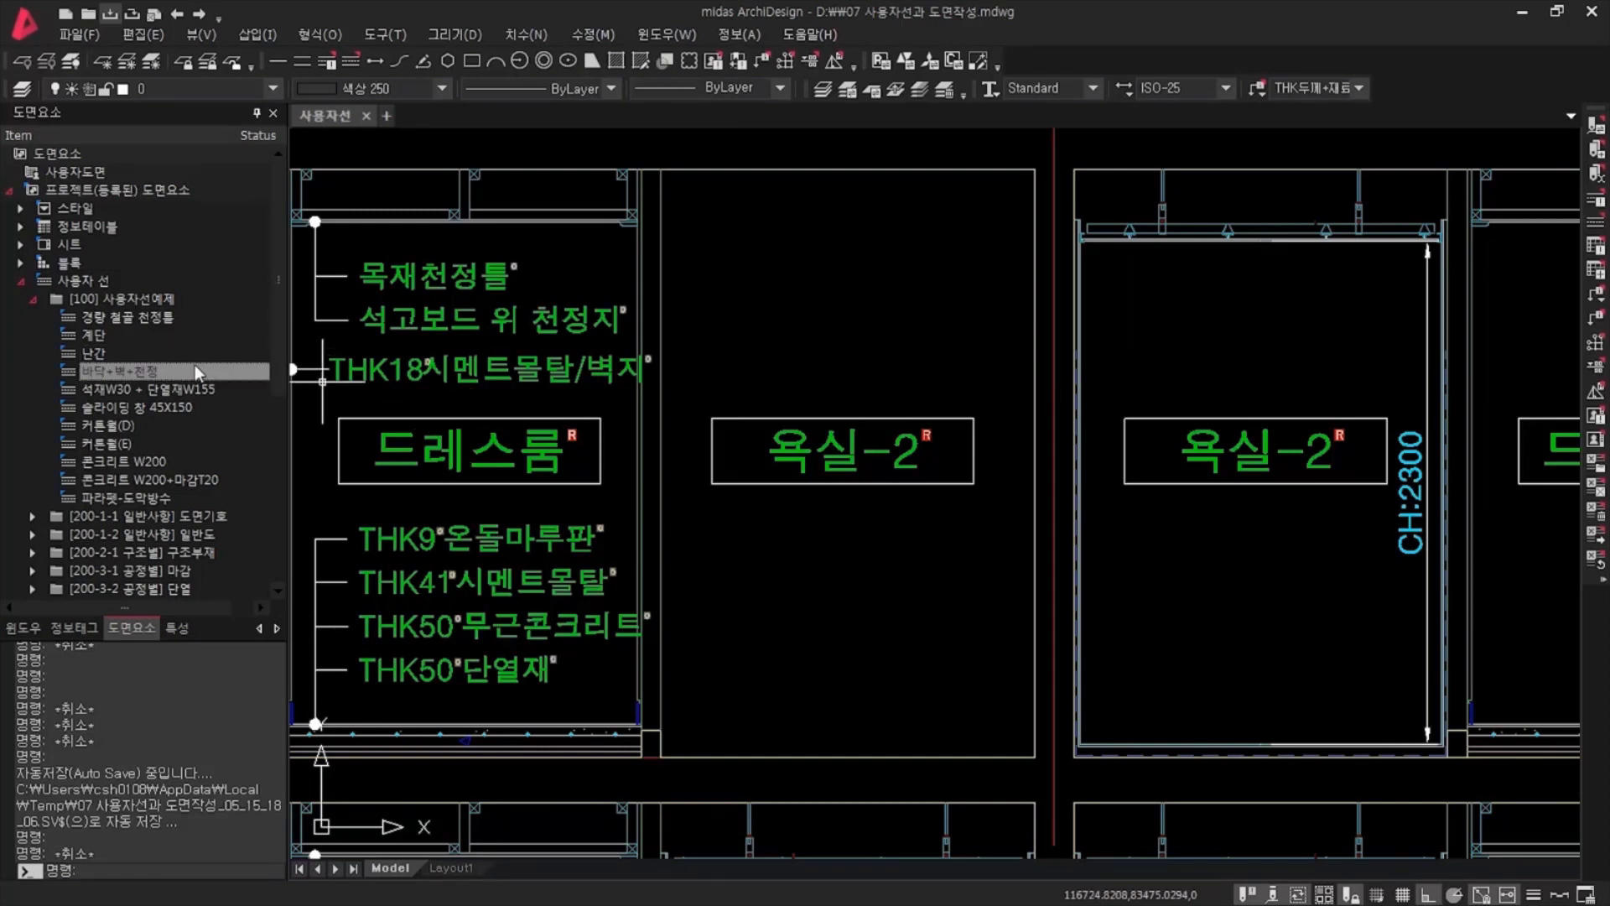
{"action": "double_click", "coordinate": [194, 367]}
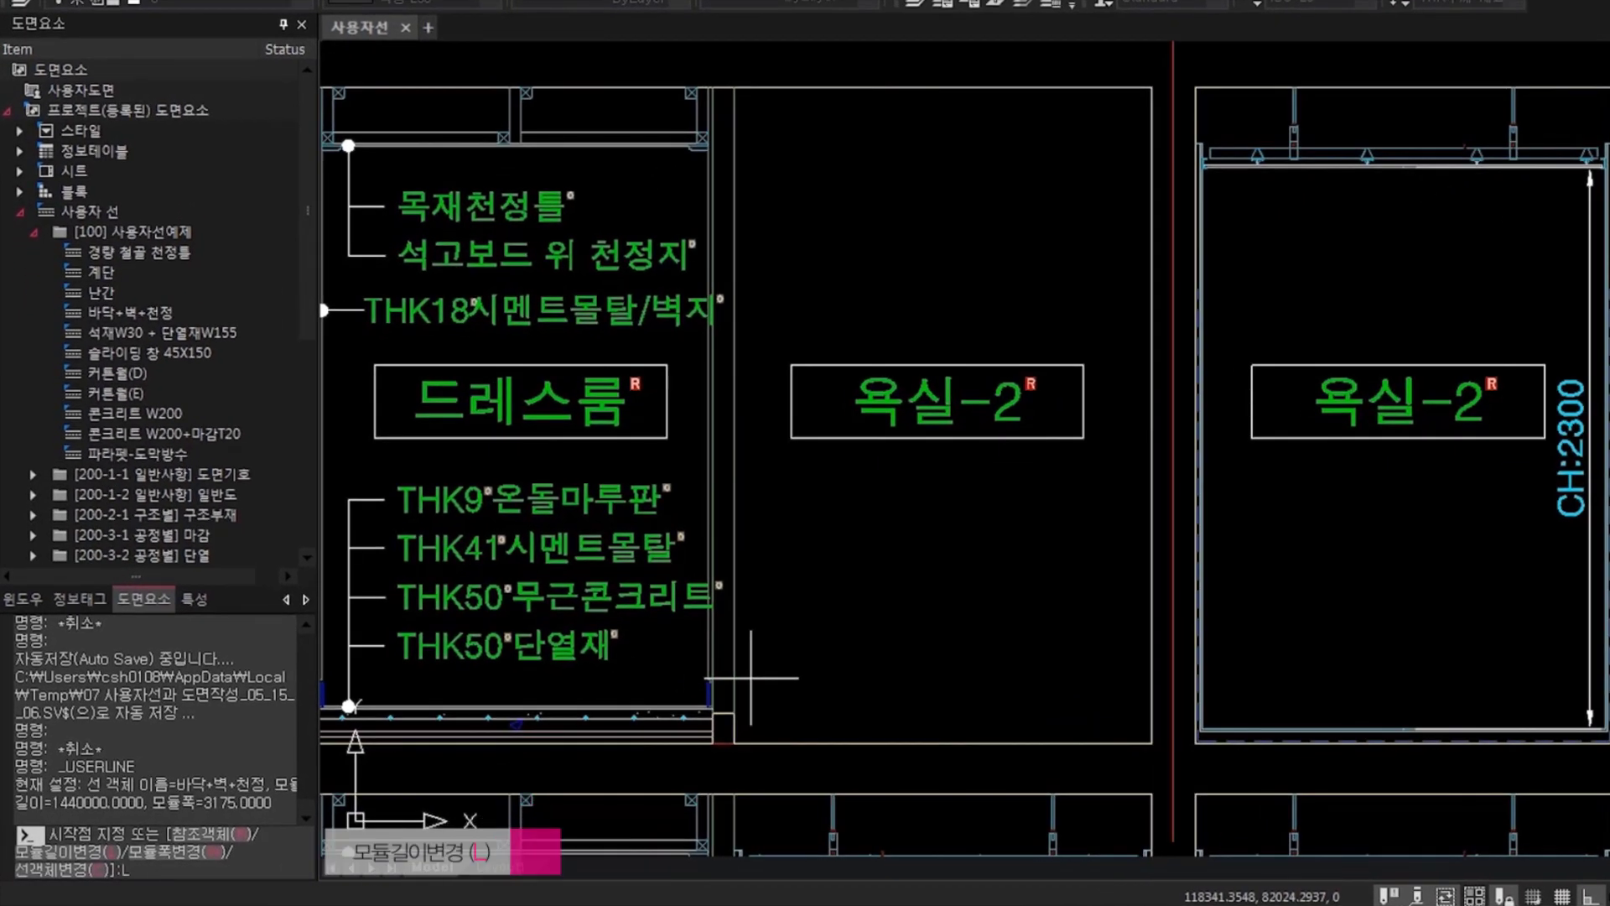
{"action": "key", "text": "Return"}
{"action": "type", "text": "S)/기본값(D)] <1440000.0000>S"}
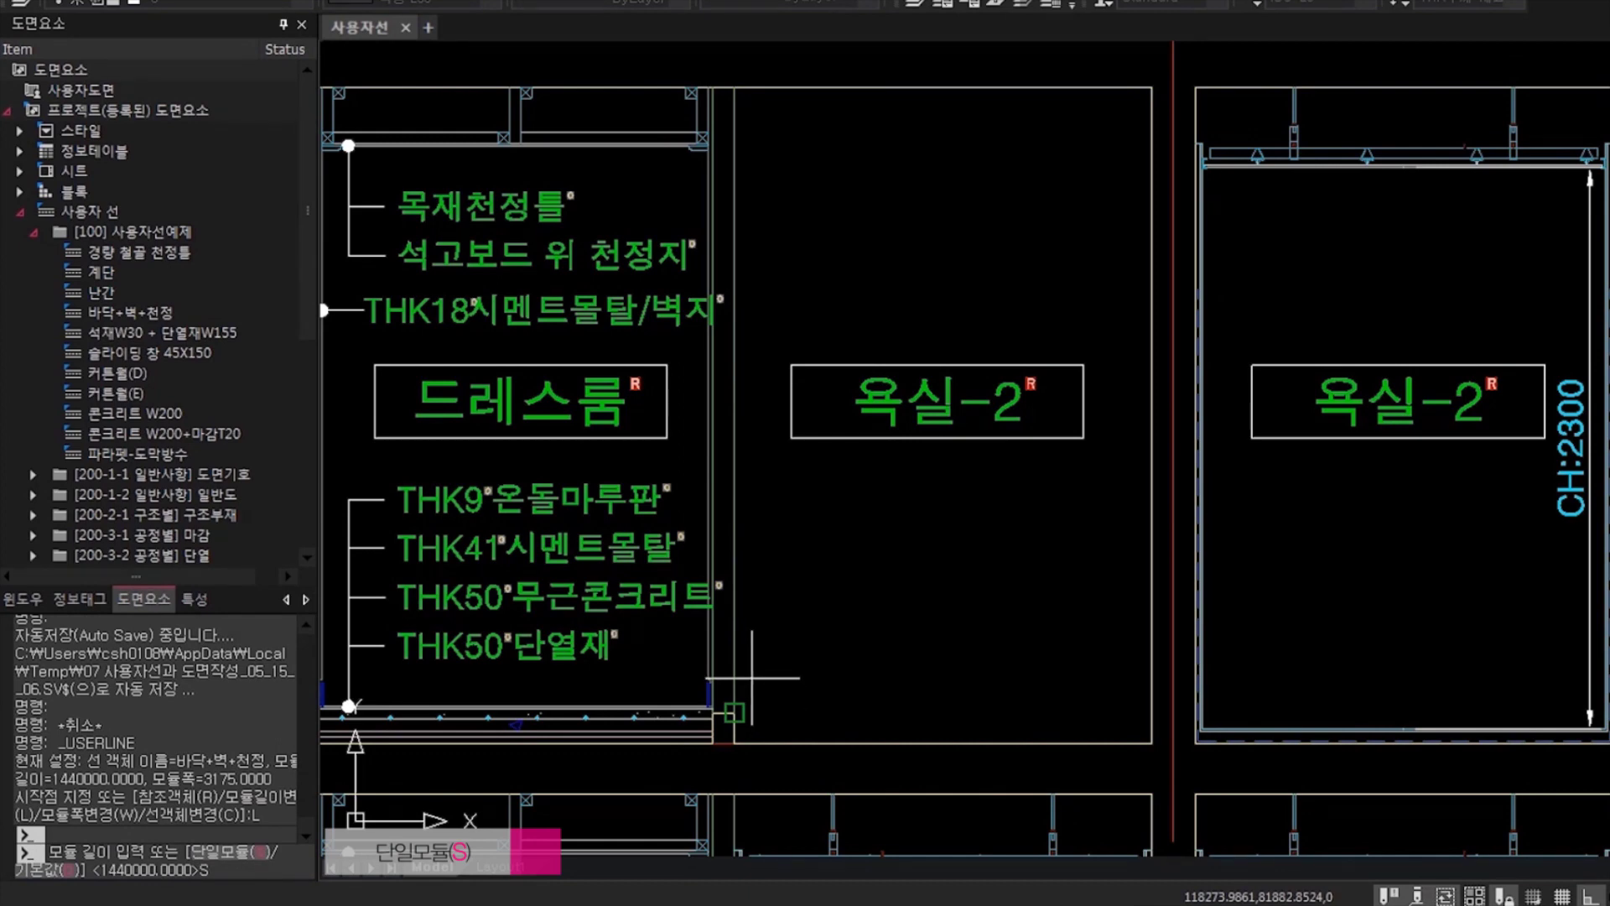
{"action": "key", "text": "Return"}
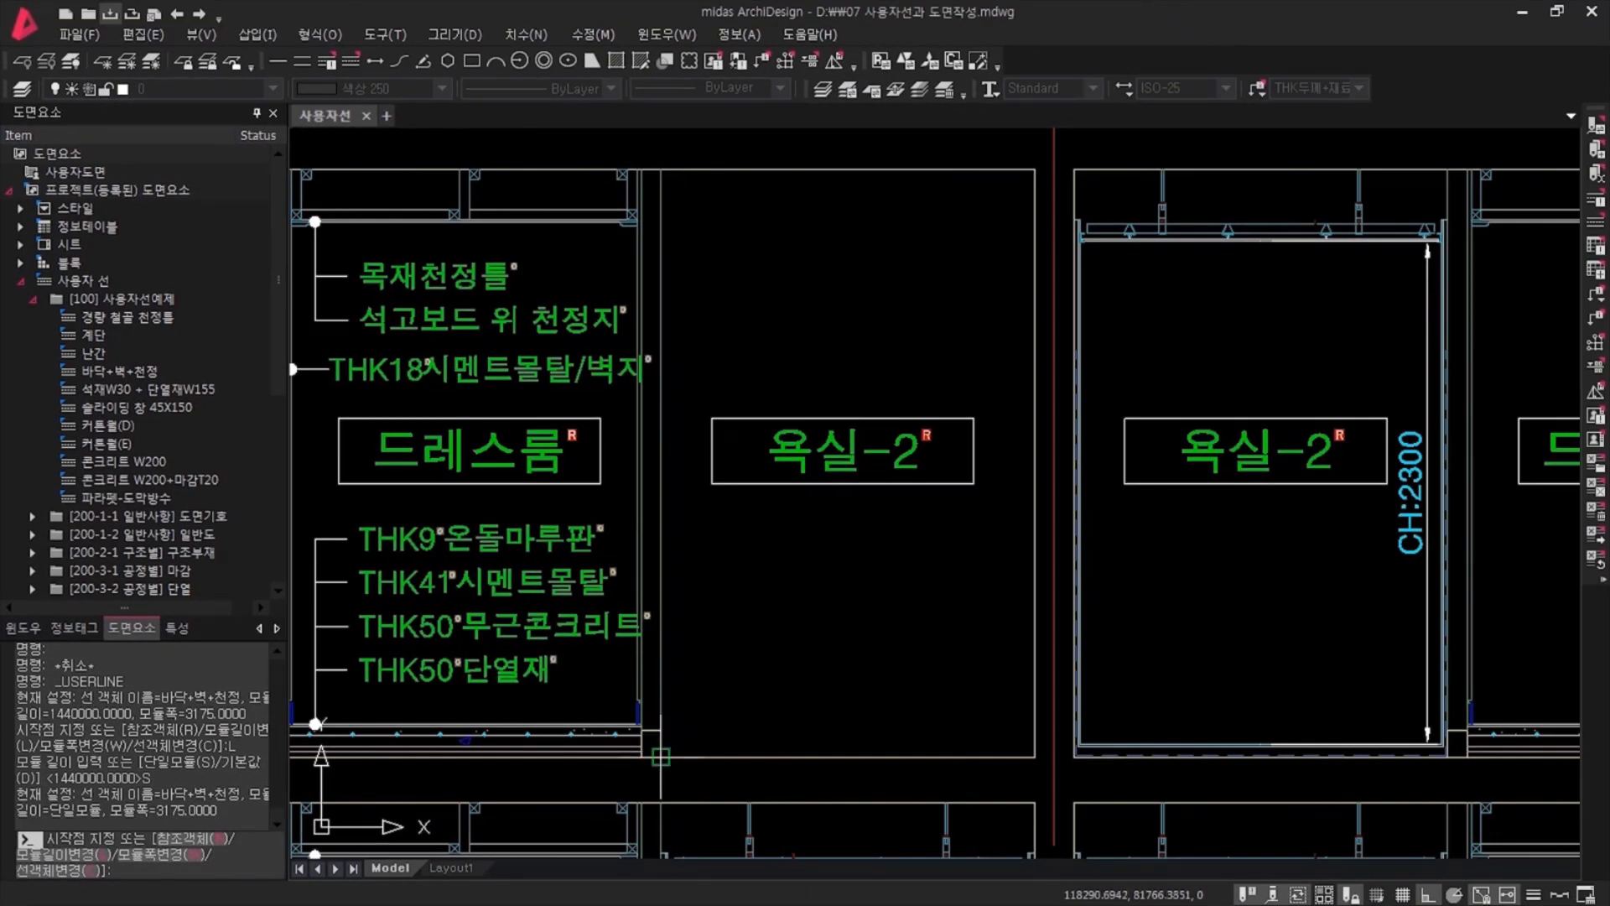
Place the 바닥+벽+천정 user line along the floor of the unfinished 욕실-2 room, from its left wall to its right wall.
{"action": "left_click", "coordinate": [735, 741]}
{"action": "left_click", "coordinate": [1022, 755]}
{"action": "key", "text": "Escape"}
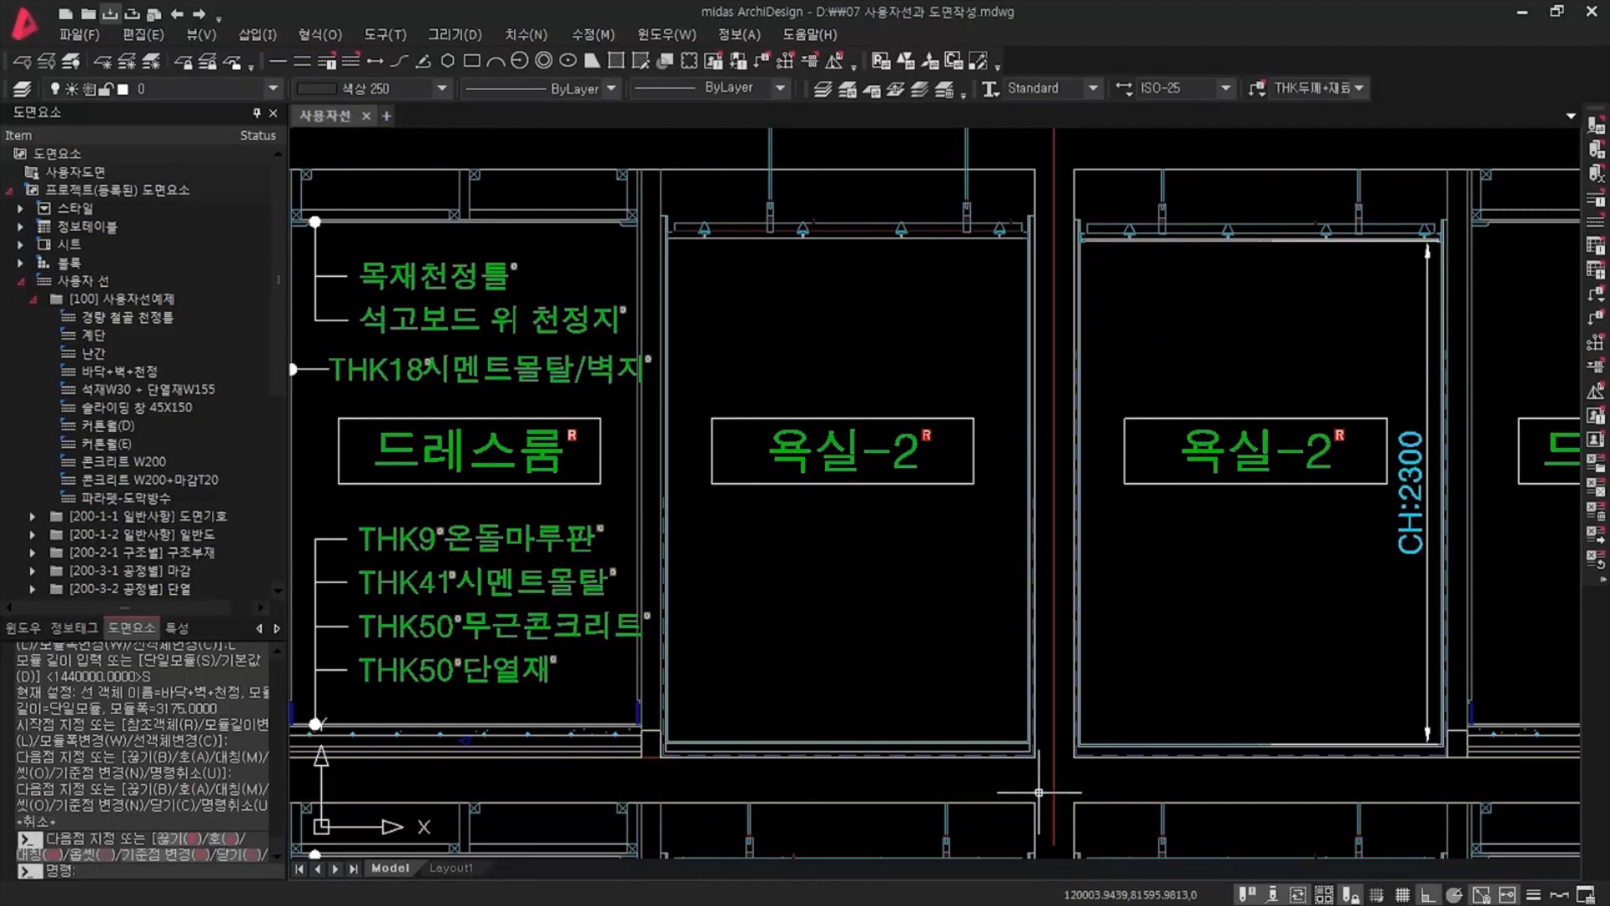